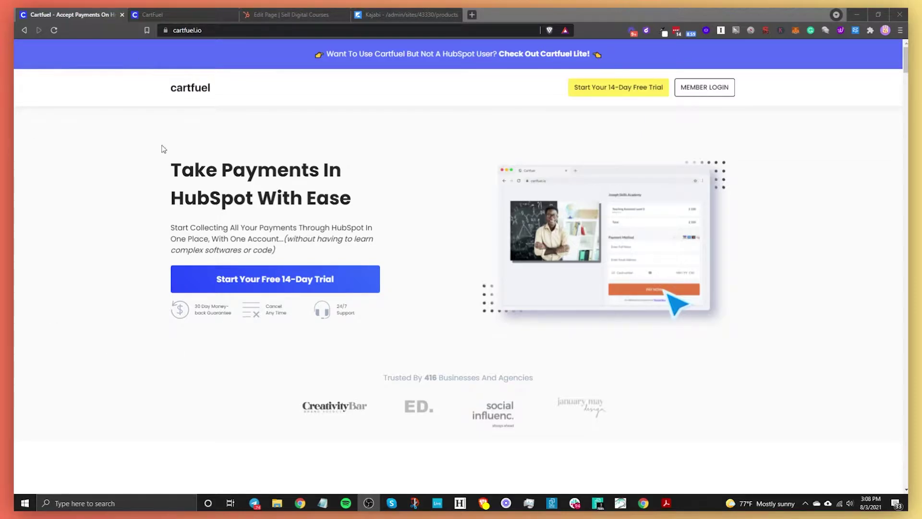
Step: In CartFuel's External Integrations settings, begin connecting HubSpot
{"action": "left_click", "coordinate": [176, 15]}
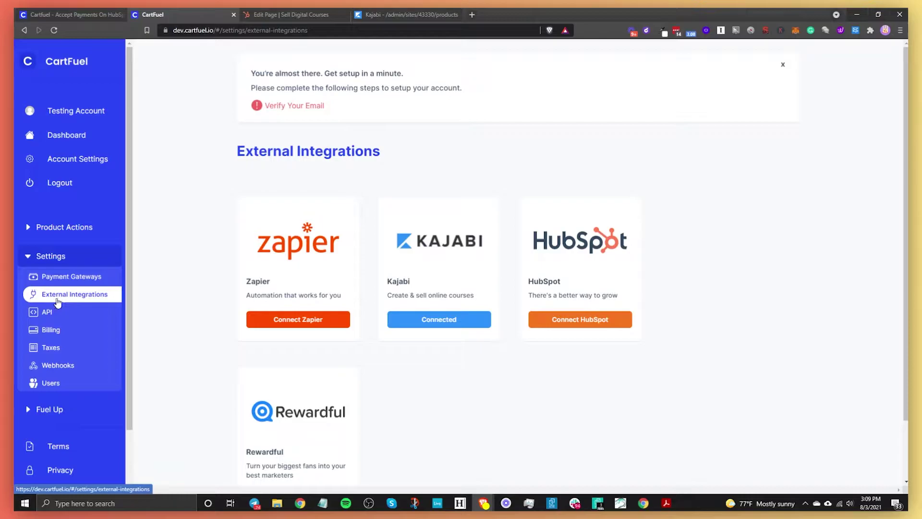
{"action": "left_click", "coordinate": [62, 277]}
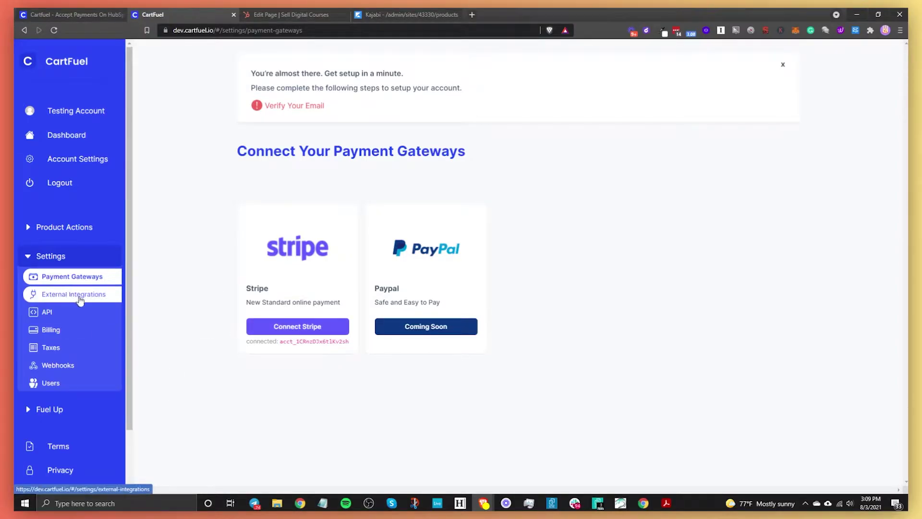
{"action": "left_click", "coordinate": [80, 300]}
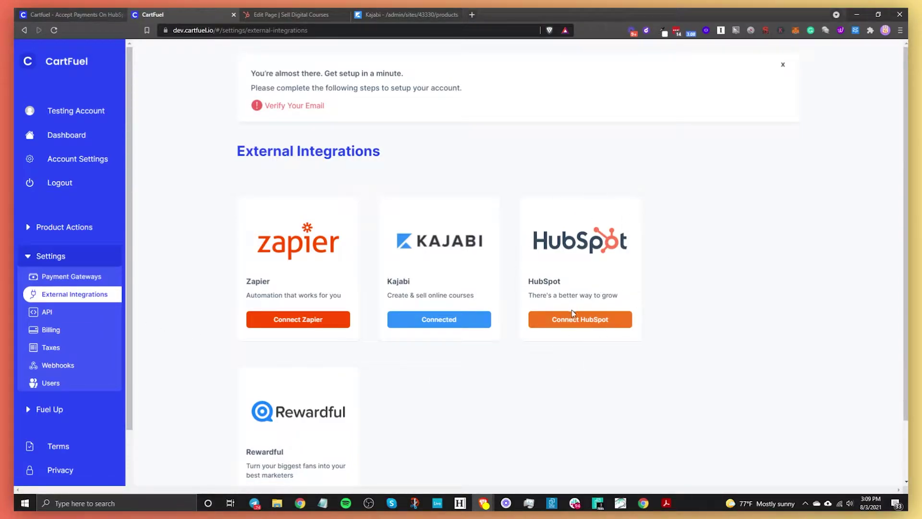
{"action": "left_click", "coordinate": [563, 320]}
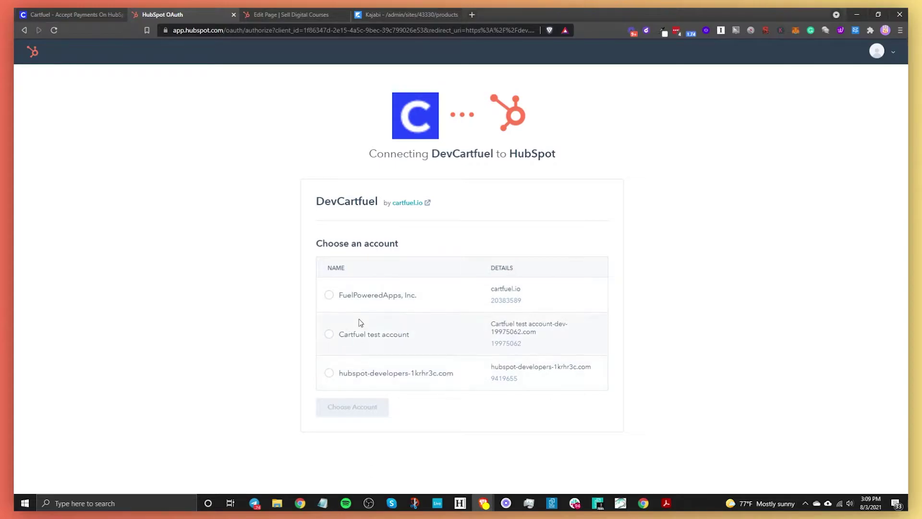
{"action": "left_click", "coordinate": [24, 29]}
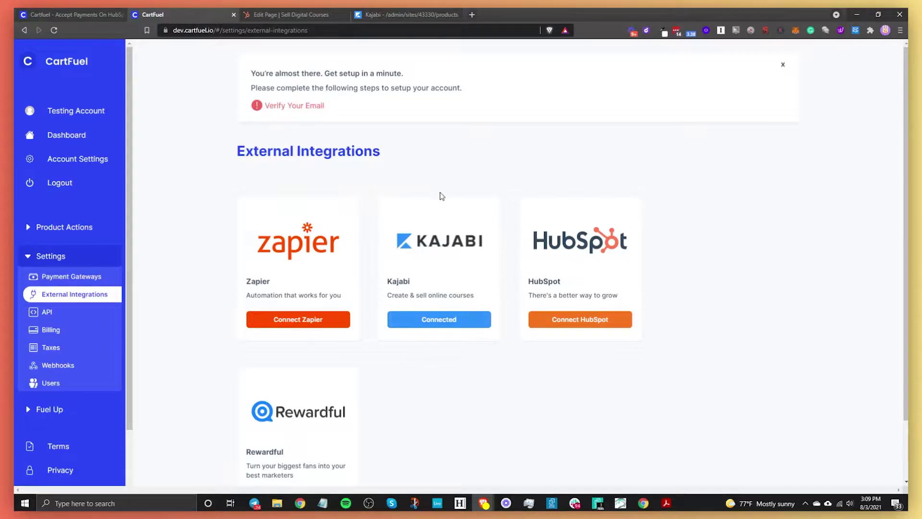
Step: Open the Connect To Kajabi dialog, then bring up Kajabi's Products list
{"action": "left_click", "coordinate": [471, 323]}
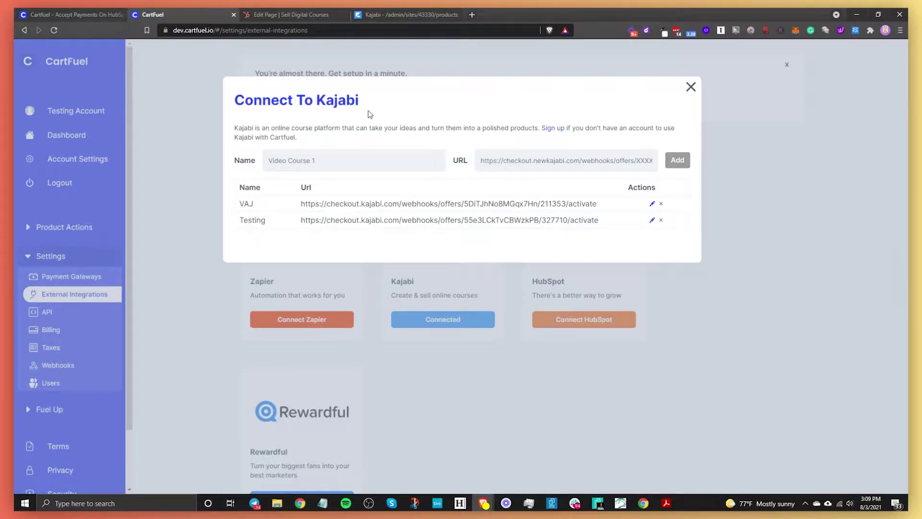
{"action": "left_click", "coordinate": [393, 19]}
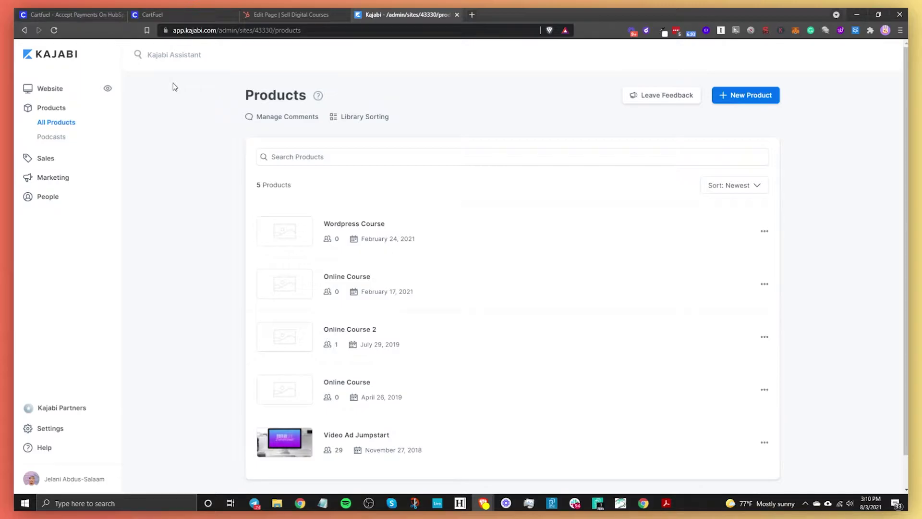
Step: Go back to CartFuel's Connect To Kajabi dialog showing the VAJ and Testing webhooks
{"action": "left_click", "coordinate": [165, 14]}
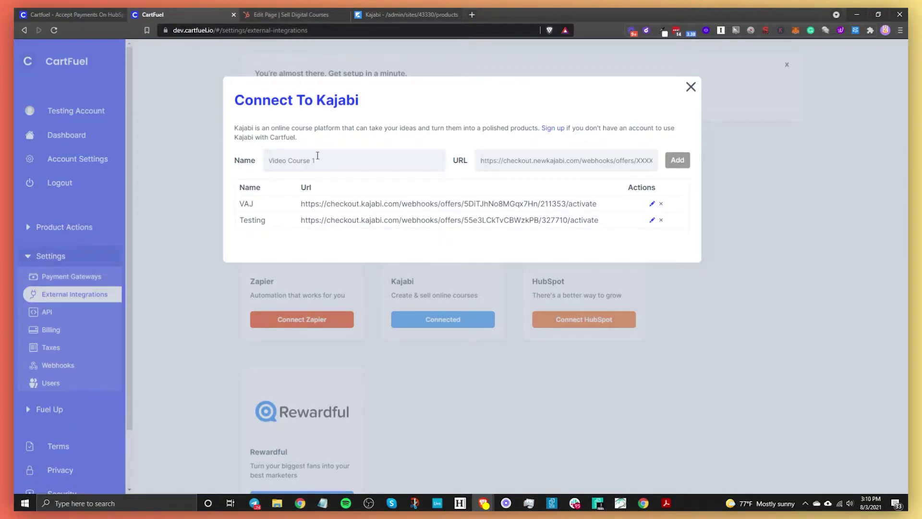
Step: Enter 'Online Course' as the name of the new Kajabi connection
{"action": "type", "text": "online Cour"}
Step: Copy the activation webhook URL of Online Course 2's New Online Course offer in Kajabi
{"action": "left_click", "coordinate": [405, 16]}
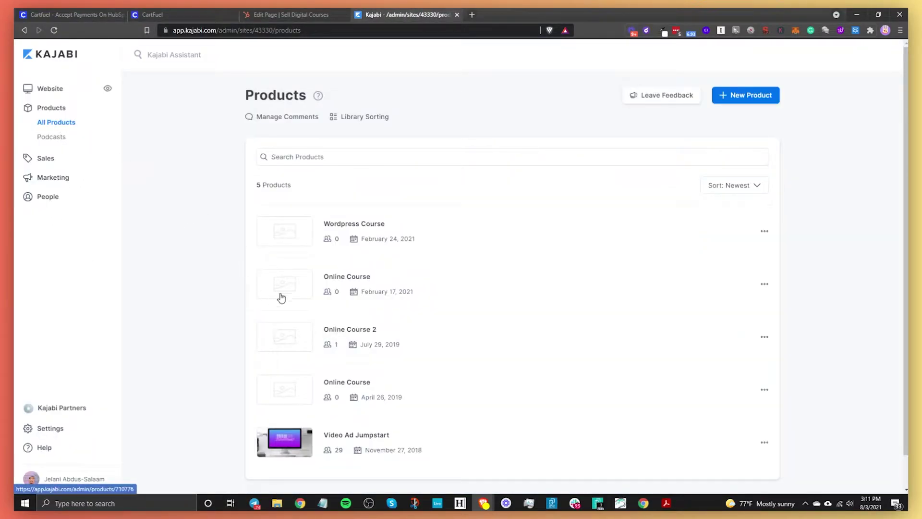
{"action": "left_click", "coordinate": [348, 331]}
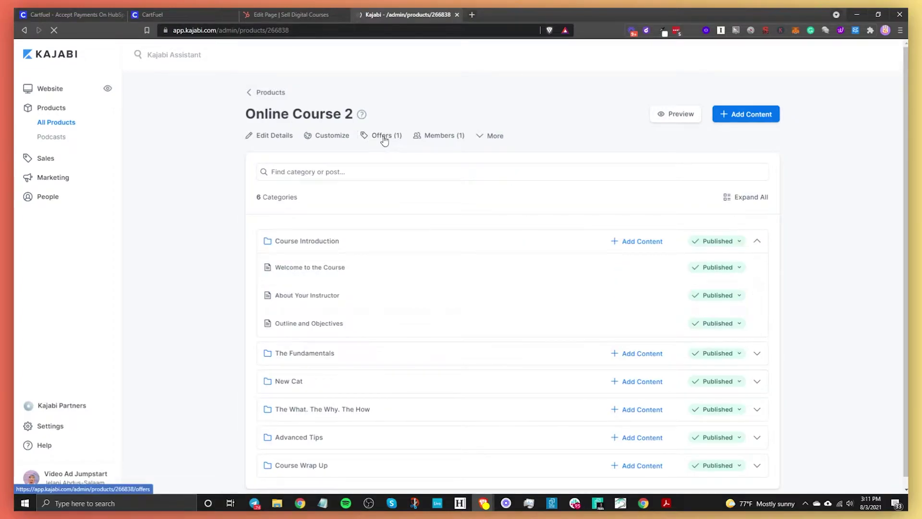
{"action": "left_click", "coordinate": [383, 138]}
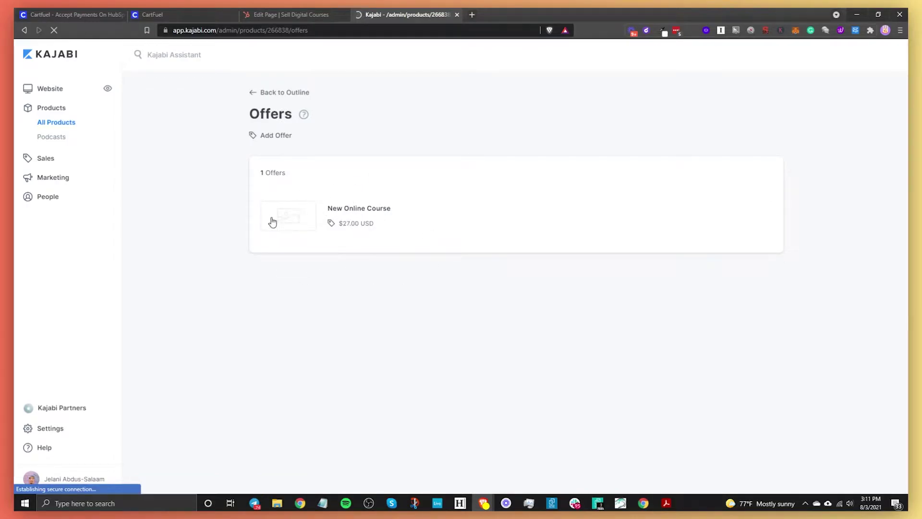
{"action": "left_click", "coordinate": [330, 212]}
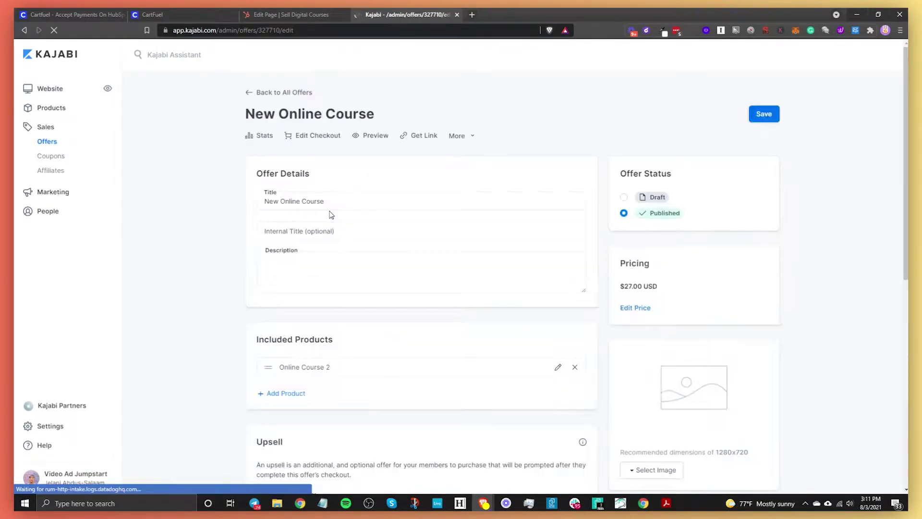
{"action": "left_click", "coordinate": [457, 136]}
{"action": "left_click", "coordinate": [379, 178]}
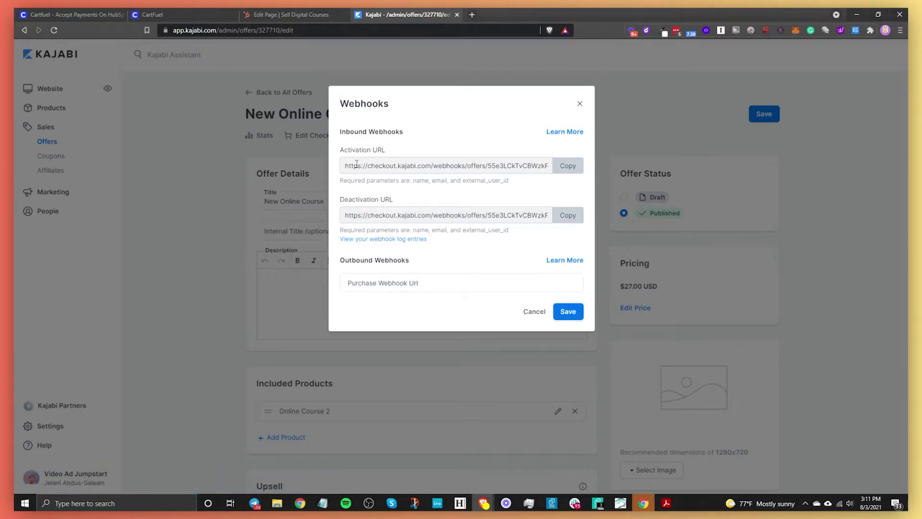
{"action": "left_click", "coordinate": [567, 170]}
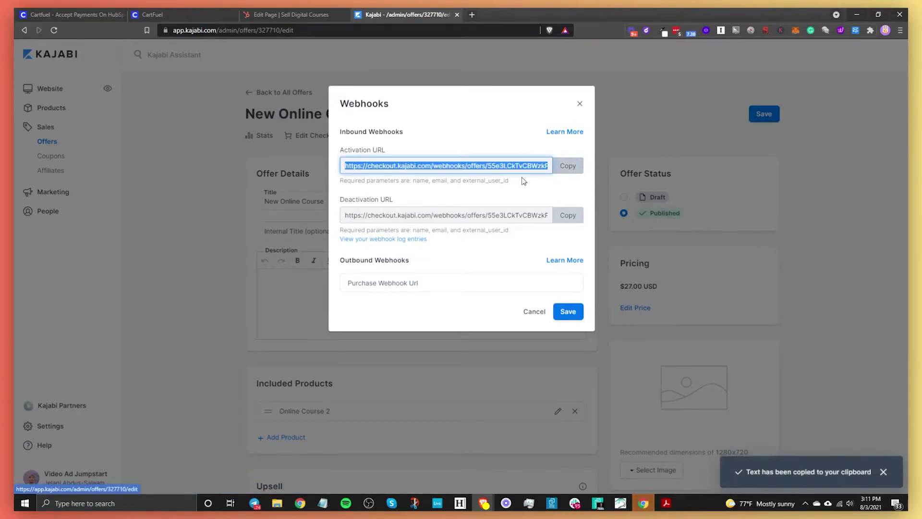
{"action": "left_click", "coordinate": [200, 11]}
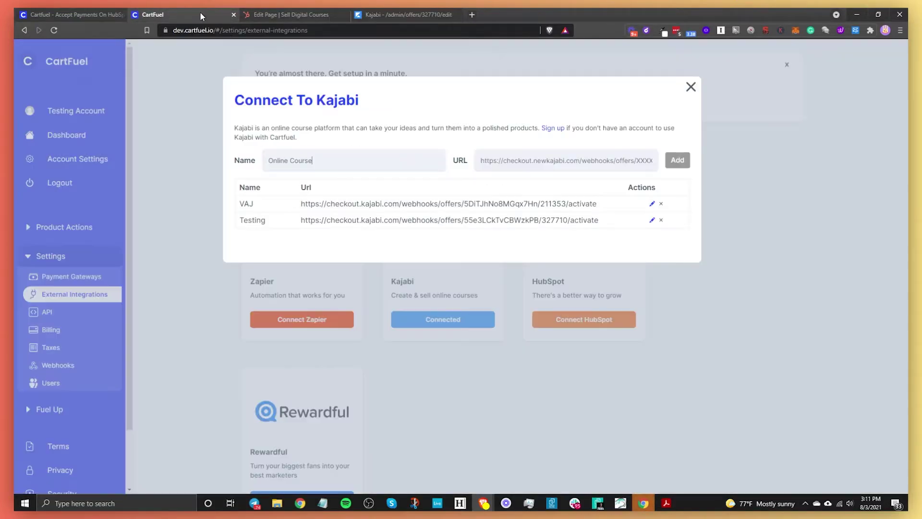
Step: Paste the Kajabi activation URL, add the Online Course webhook, and close the dialog
{"action": "right_click", "coordinate": [538, 164]}
{"action": "left_click", "coordinate": [568, 244]}
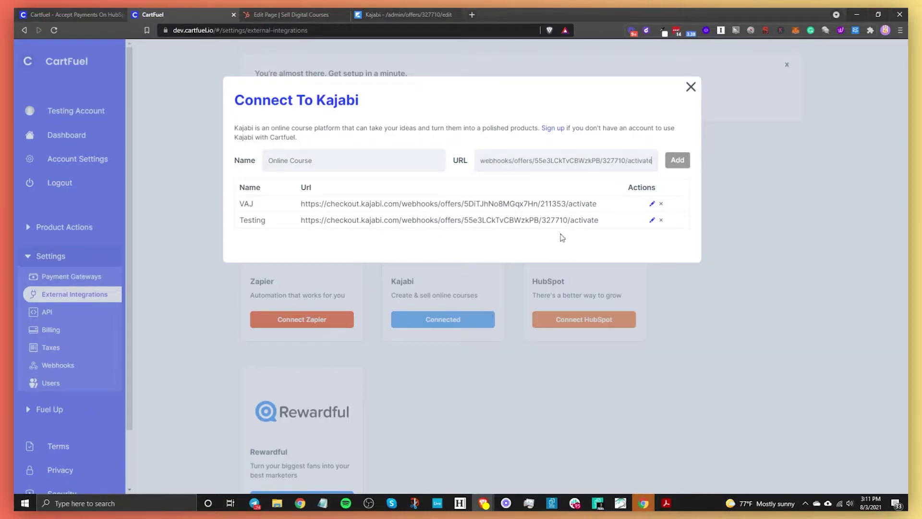
{"action": "left_click", "coordinate": [678, 166]}
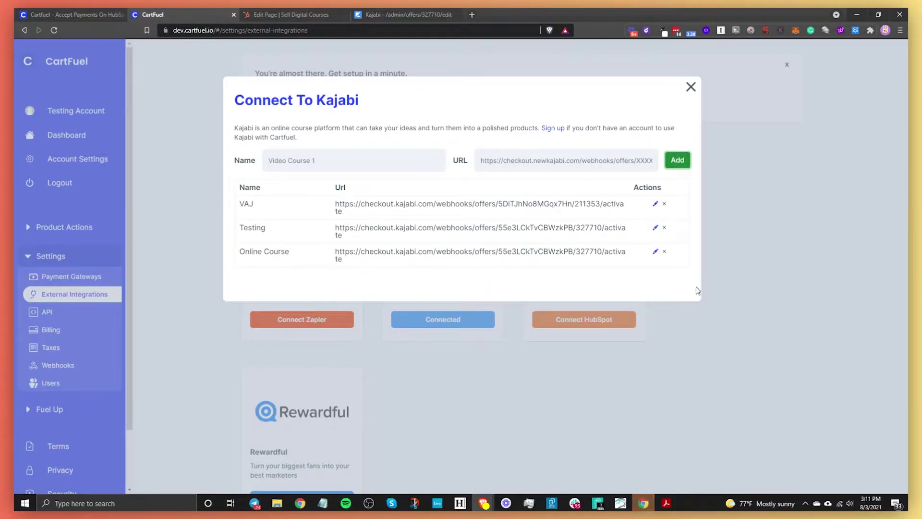
{"action": "left_click", "coordinate": [737, 382]}
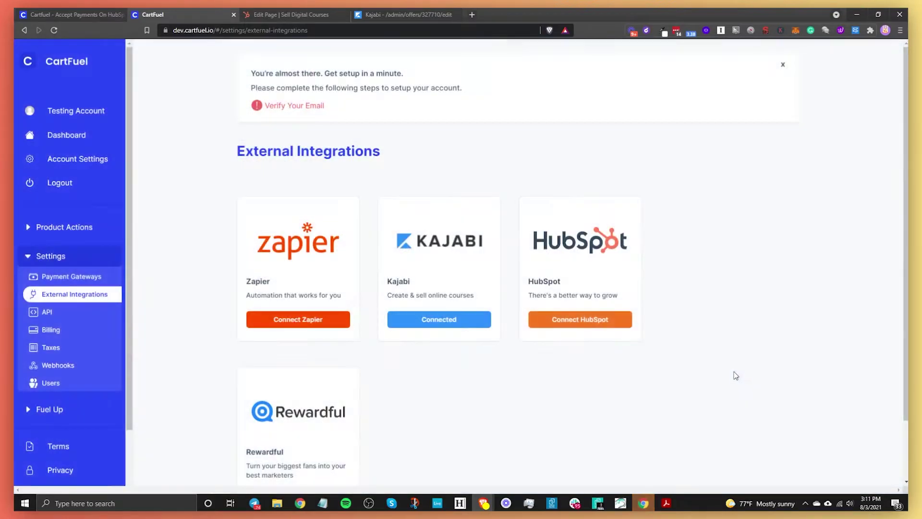
{"action": "left_click", "coordinate": [67, 233]}
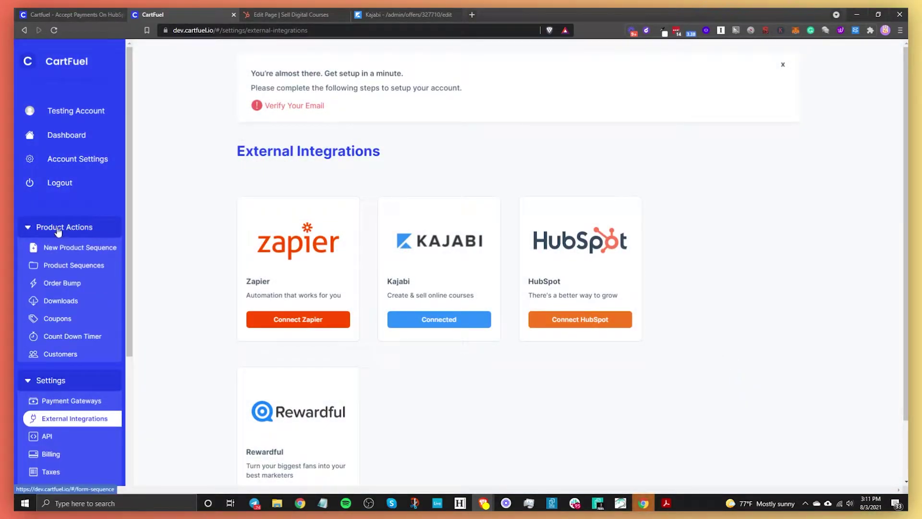
Step: Create a new product sequence named 'HubSpot Online Course'
{"action": "left_click", "coordinate": [82, 249]}
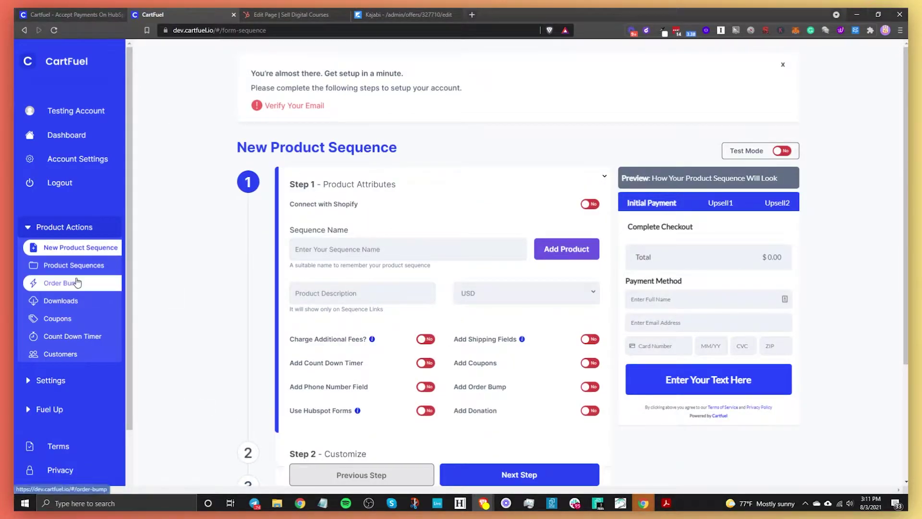
{"action": "left_click", "coordinate": [380, 244]}
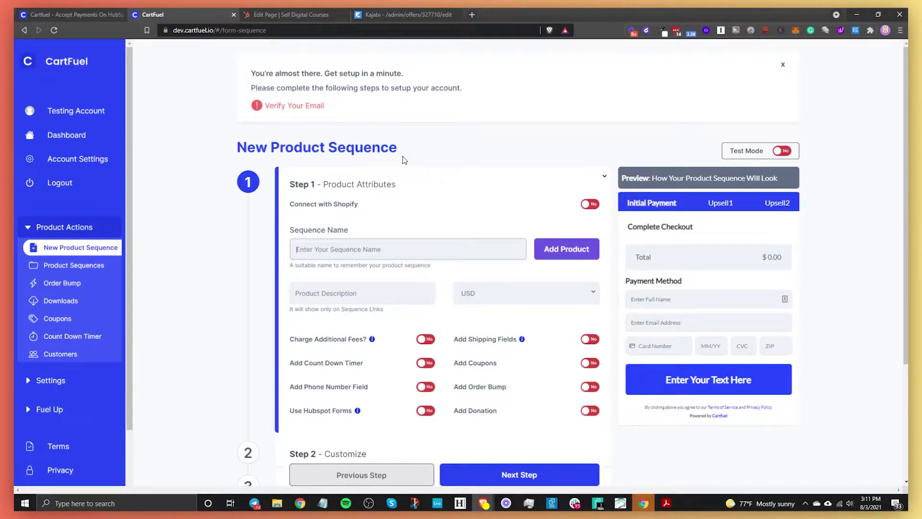
{"action": "type", "text": "HubSpot Online Course"}
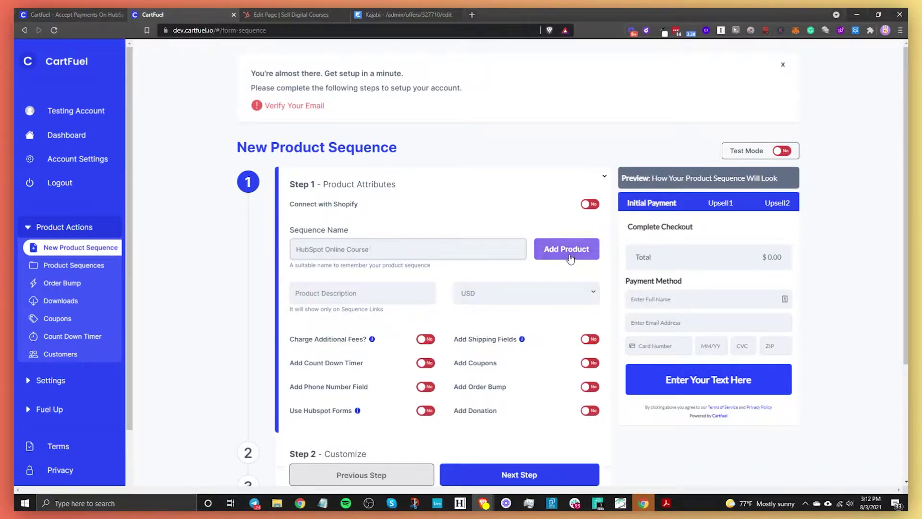
{"action": "left_click", "coordinate": [570, 259]}
Step: Name the new product 'Online Course' with a price of 27
{"action": "left_click", "coordinate": [394, 142]}
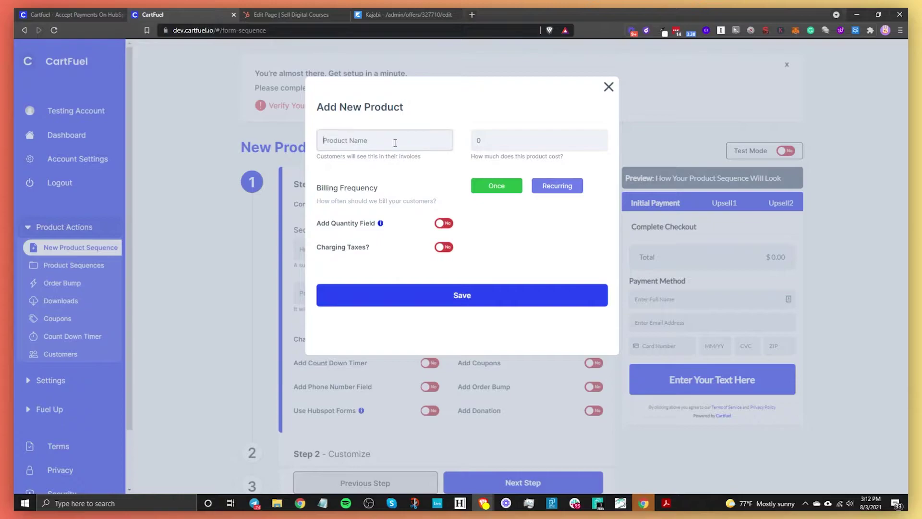
{"action": "type", "text": "Online Course"}
{"action": "key", "text": "Tab"}
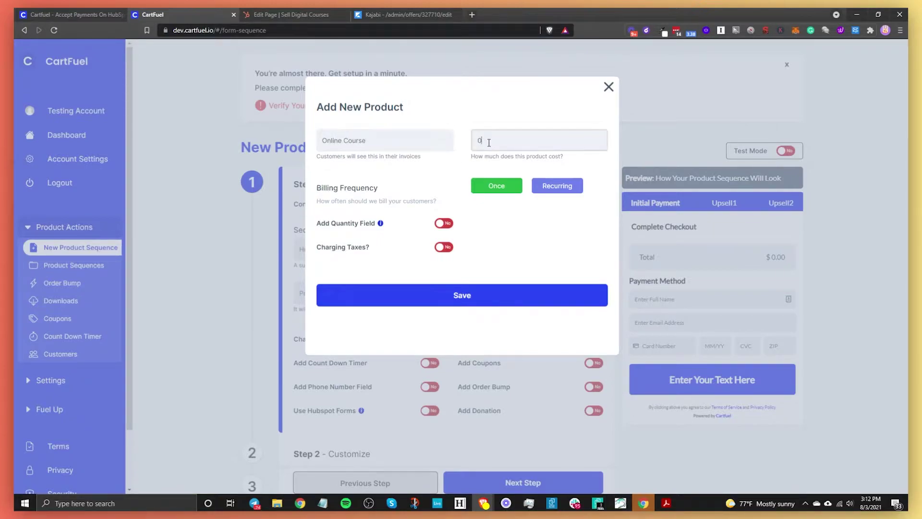
{"action": "type", "text": "27"}
Step: Set the Online Course billing frequency to Once and save it to the sequence
{"action": "left_click", "coordinate": [556, 193]}
{"action": "left_click", "coordinate": [545, 187]}
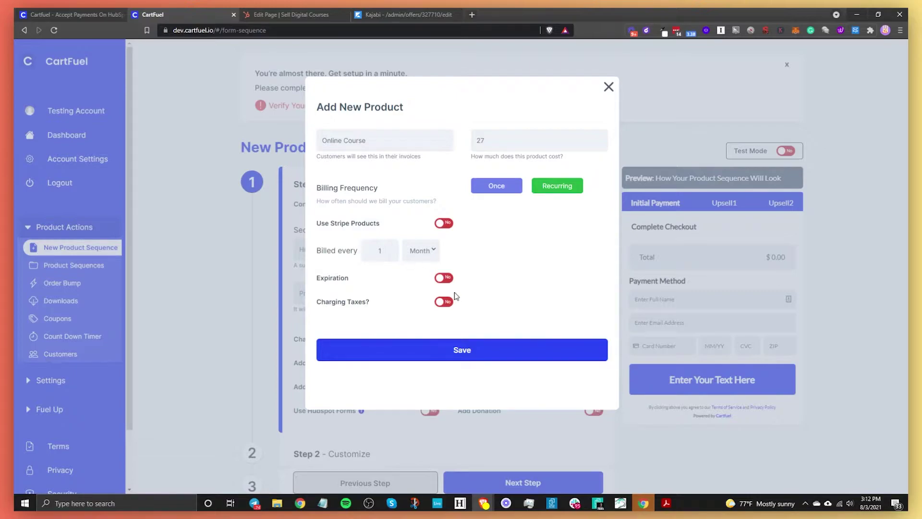
{"action": "left_click", "coordinate": [439, 279]}
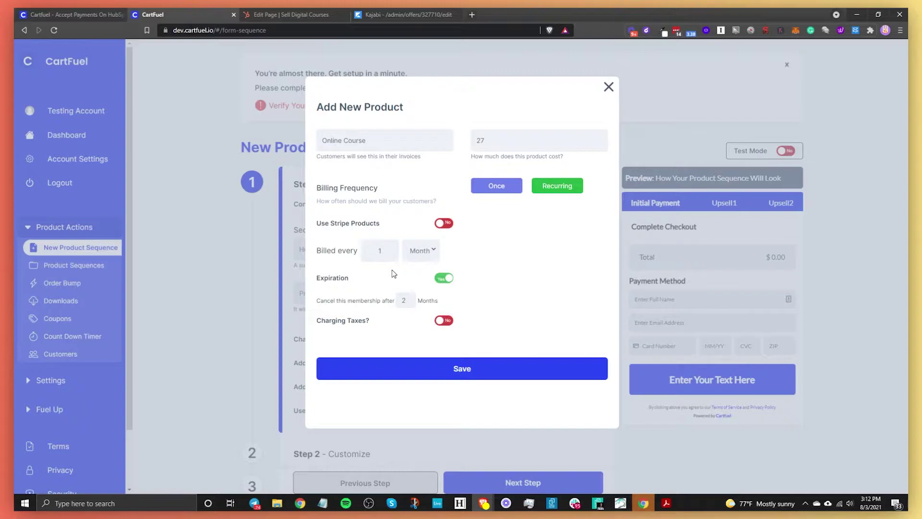
{"action": "left_click", "coordinate": [442, 278]}
{"action": "left_click", "coordinate": [447, 225]}
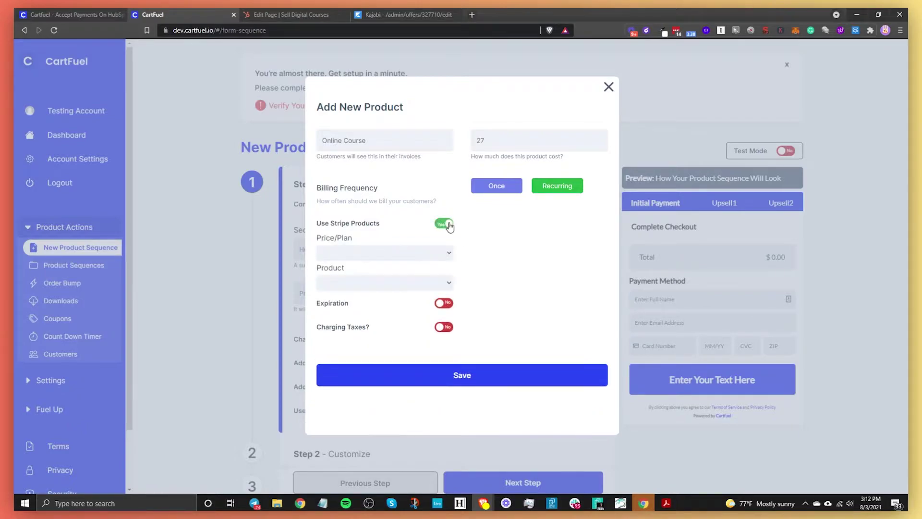
{"action": "left_click", "coordinate": [368, 252]}
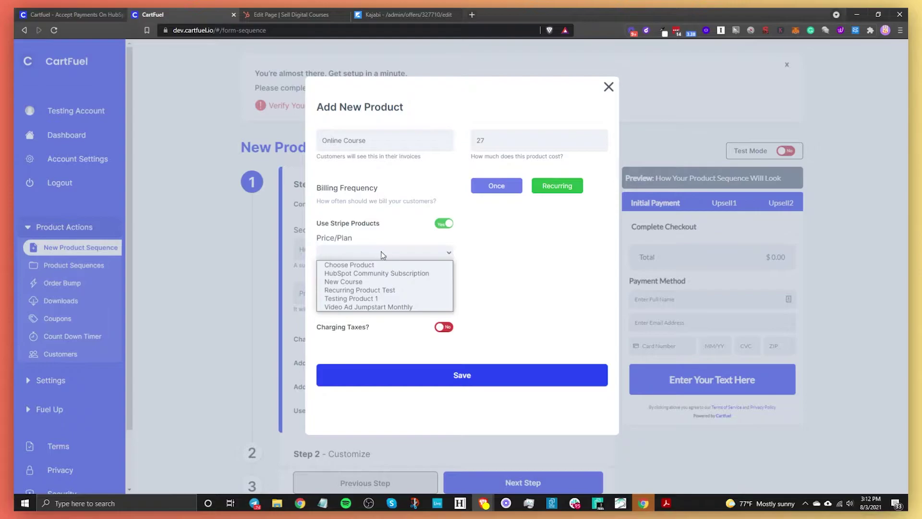
{"action": "left_click", "coordinate": [447, 224]}
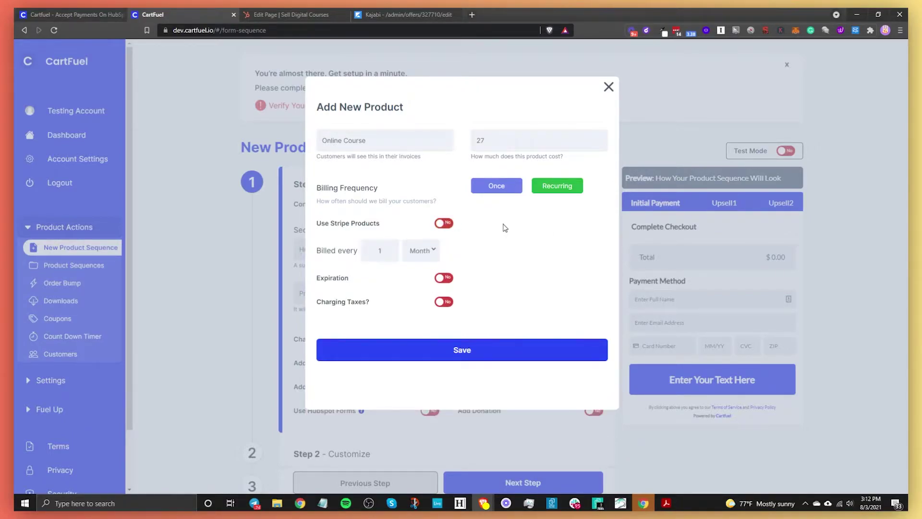
{"action": "left_click", "coordinate": [497, 191]}
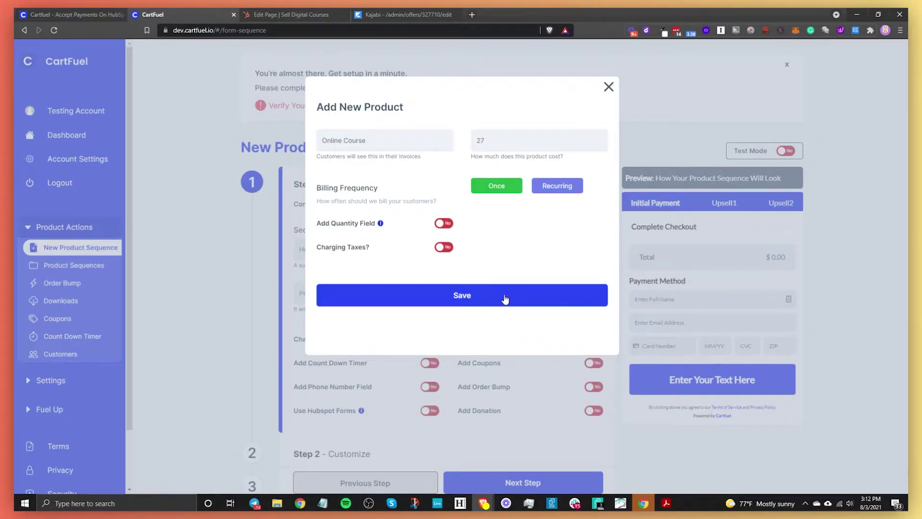
{"action": "left_click", "coordinate": [504, 297]}
{"action": "scroll", "coordinate": [505, 297], "scroll_direction": "down", "scroll_amount": 2}
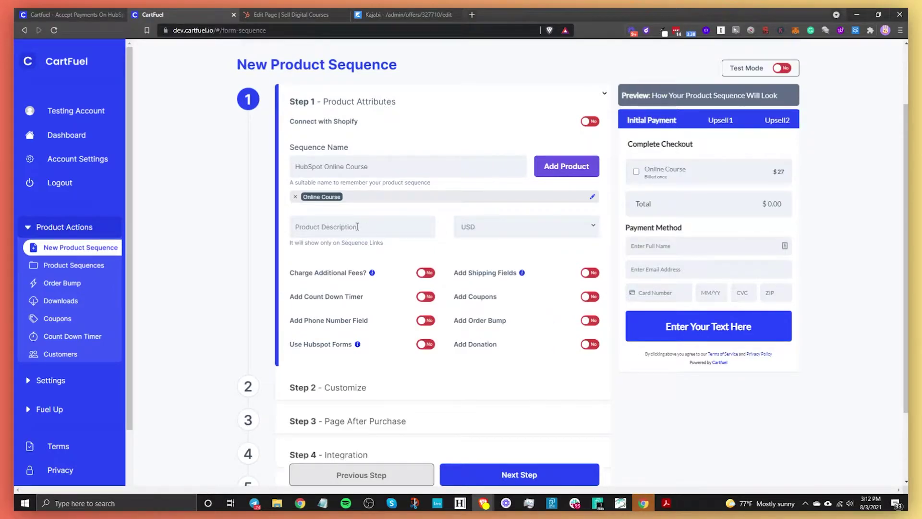
Step: Turn on the phone number field for the checkout
{"action": "left_click", "coordinate": [568, 165]}
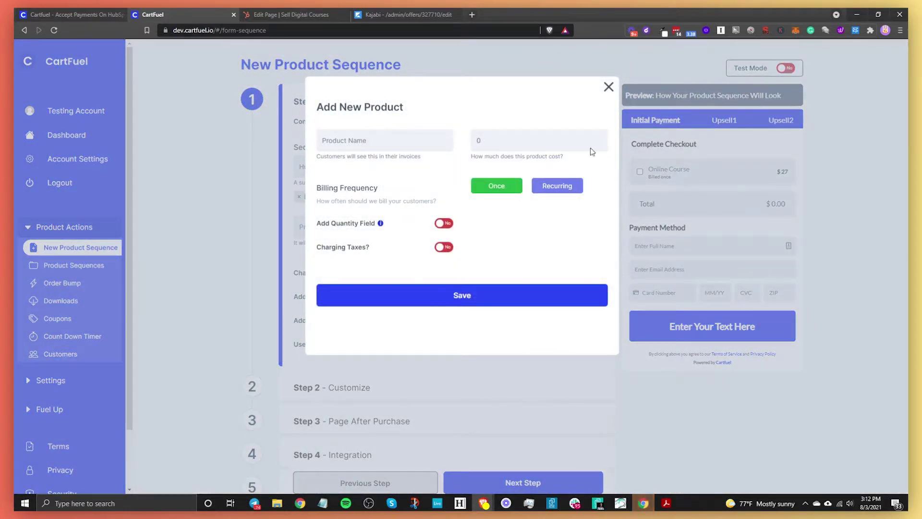
{"action": "left_click", "coordinate": [608, 86]}
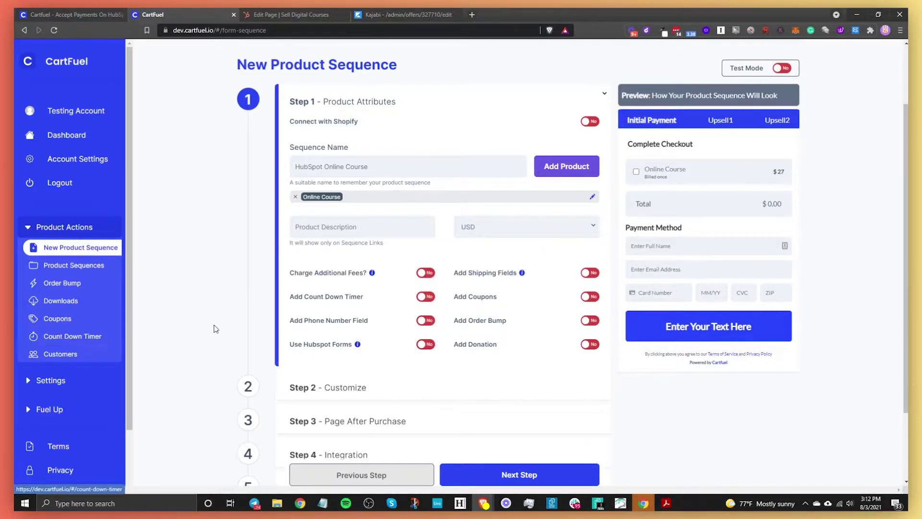
{"action": "left_click", "coordinate": [416, 323]}
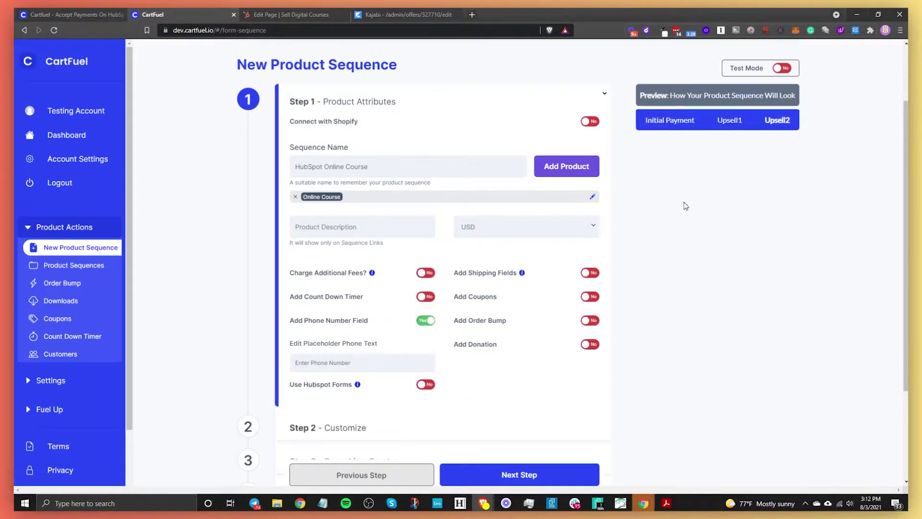
{"action": "left_click", "coordinate": [654, 124]}
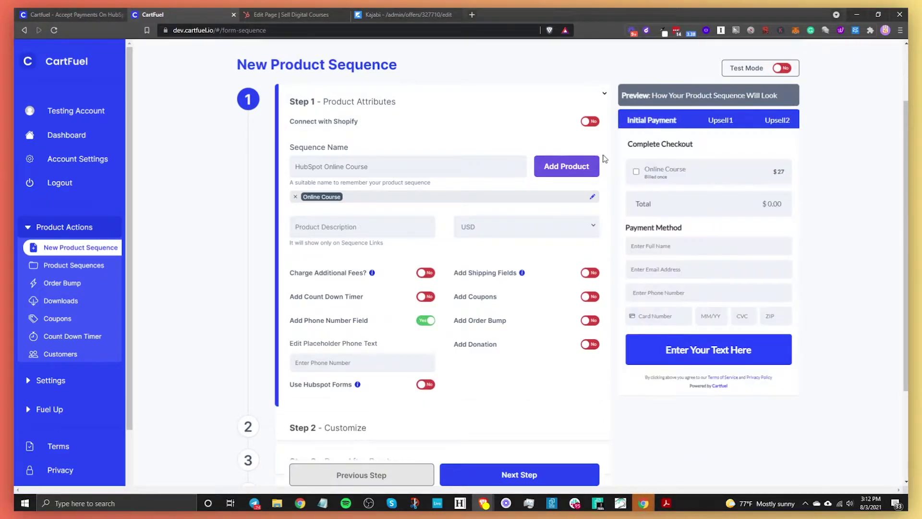
Step: Try HubSpot forms with the 'New form' form, then switch HubSpot forms back off
{"action": "left_click", "coordinate": [425, 384]}
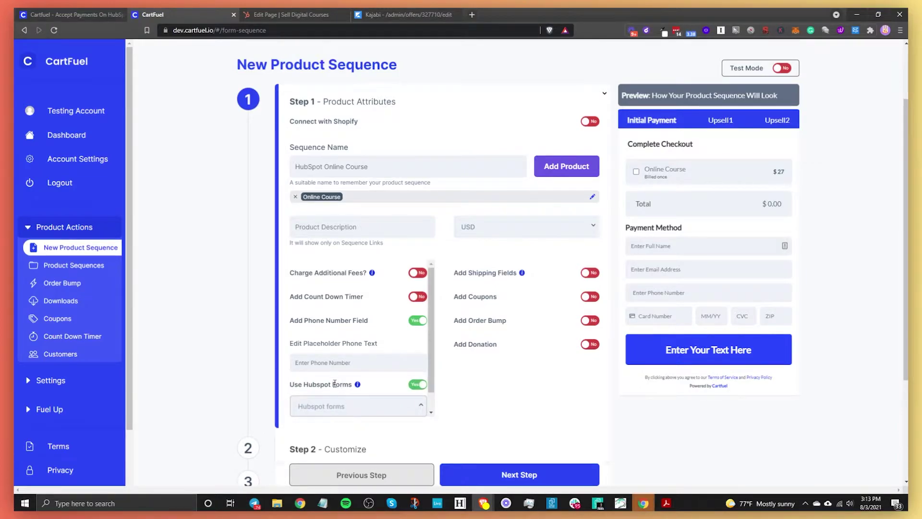
{"action": "left_click", "coordinate": [344, 404]}
{"action": "left_click", "coordinate": [346, 406]}
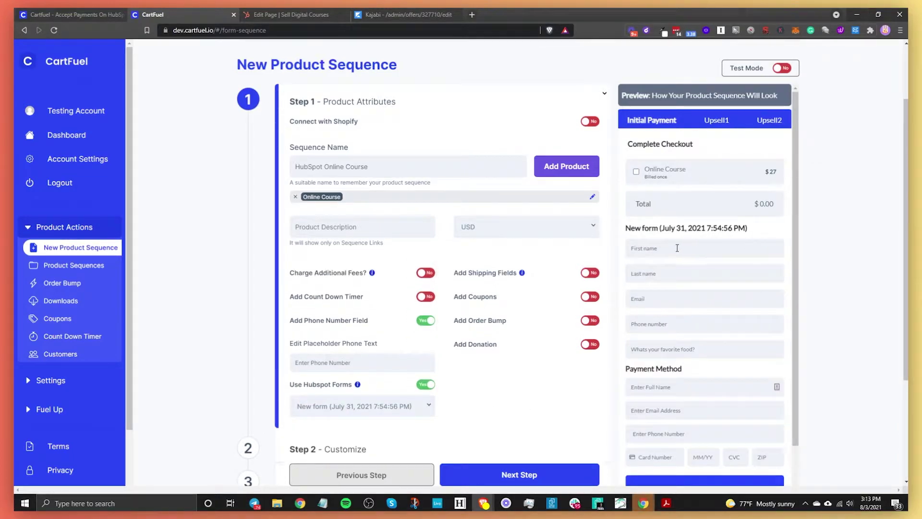
{"action": "left_click", "coordinate": [426, 384]}
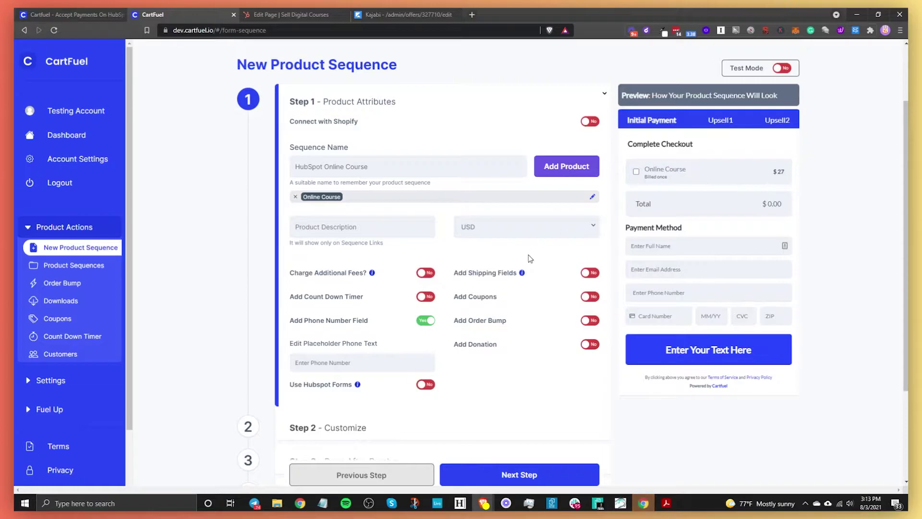
Step: In the Customize step, clear the checkout Header Text completely
{"action": "scroll", "coordinate": [442, 339], "scroll_direction": "down", "scroll_amount": 3}
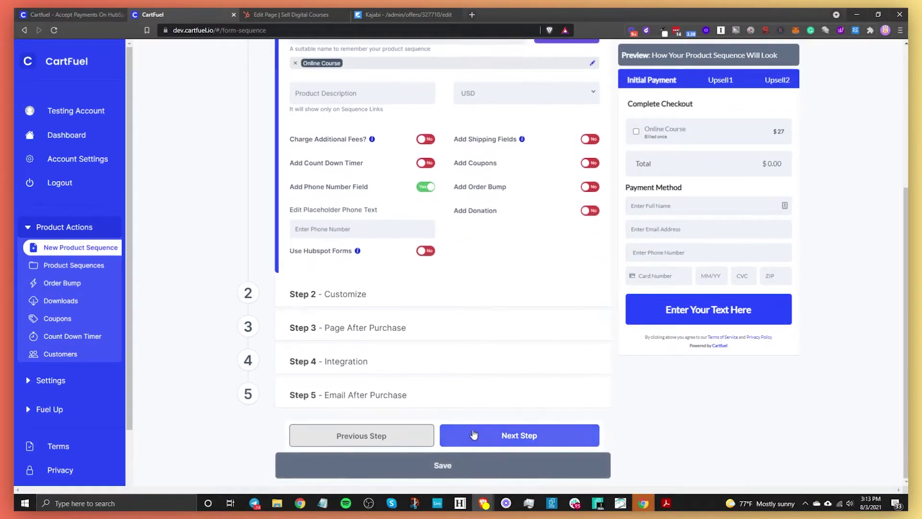
{"action": "left_click", "coordinate": [513, 444]}
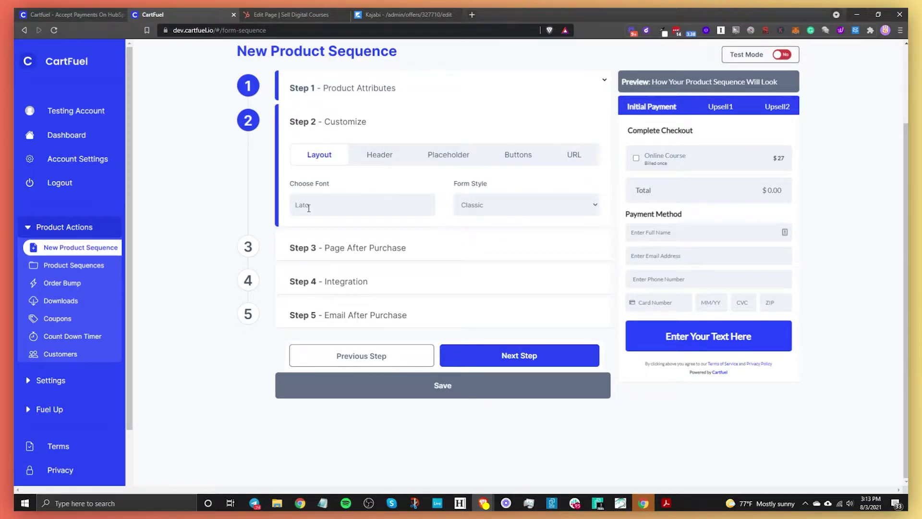
{"action": "left_click", "coordinate": [330, 204]}
{"action": "scroll", "coordinate": [350, 282], "scroll_direction": "down", "scroll_amount": 3}
{"action": "scroll", "coordinate": [350, 268], "scroll_direction": "up", "scroll_amount": 3}
{"action": "left_click", "coordinate": [474, 219]}
{"action": "left_click", "coordinate": [379, 154]}
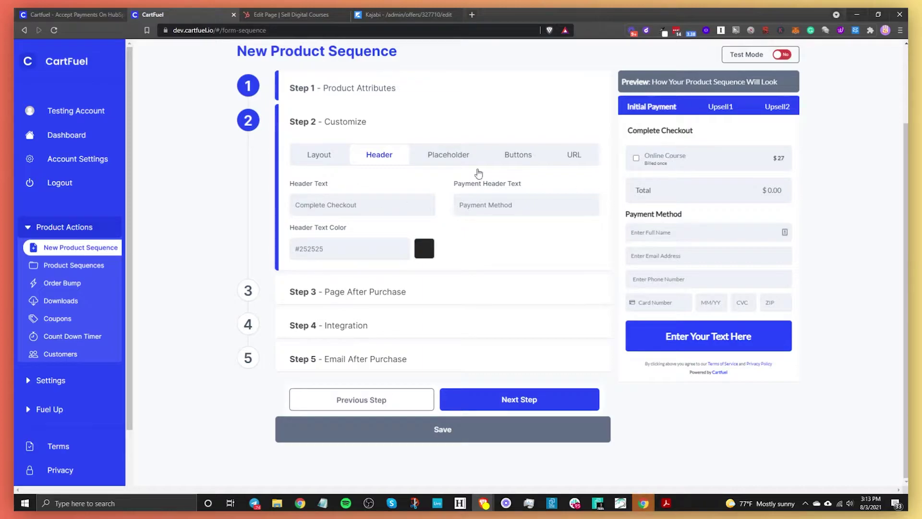
{"action": "left_click_drag", "start_coordinate": [370, 205], "coordinate": [290, 209]}
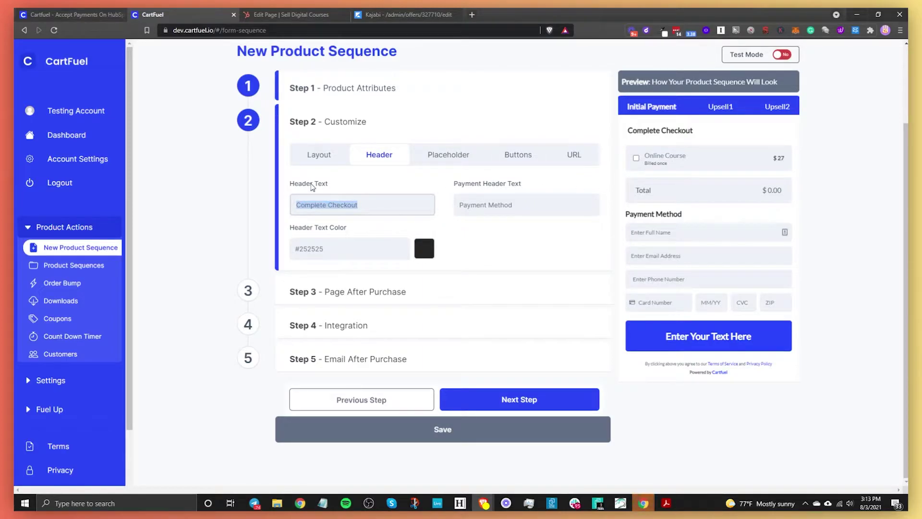
{"action": "type", "text": "Complete Pa"}
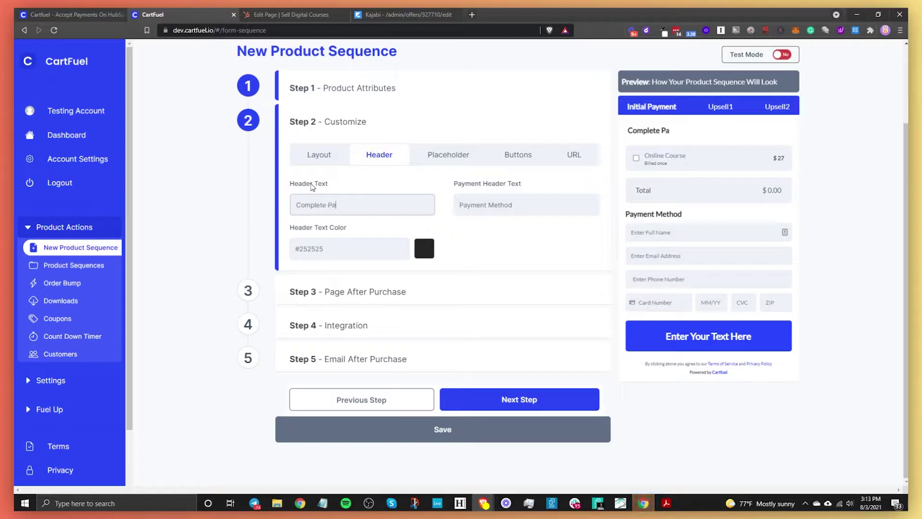
{"action": "type", "text": "yment"}
{"action": "key", "text": "BackSpace"}
{"action": "key", "text": "BackSpace"}
{"action": "key", "text": "BackSpace"}
{"action": "key", "text": "BackSpace"}
{"action": "key", "text": "BackSpace"}
{"action": "key", "text": "BackSpace"}
{"action": "key", "text": "BackSpace"}
{"action": "key", "text": "BackSpace"}
{"action": "key", "text": "BackSpace"}
{"action": "key", "text": "BackSpace"}
{"action": "key", "text": "BackSpace"}
{"action": "key", "text": "BackSpace"}
{"action": "key", "text": "BackSpace"}
{"action": "key", "text": "BackSpace"}
{"action": "key", "text": "BackSpace"}
{"action": "key", "text": "BackSpace"}
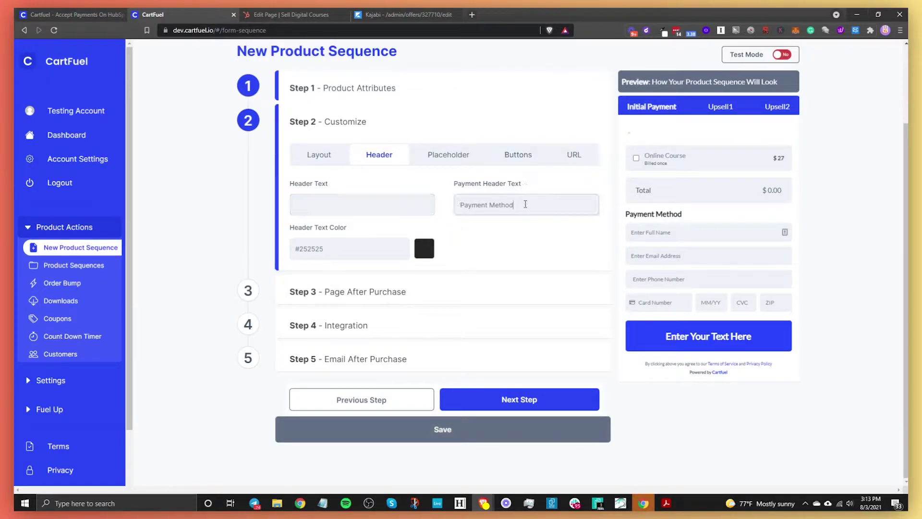
Step: Set the header text colour to sky blue #019cfc
{"action": "left_click", "coordinate": [424, 248]}
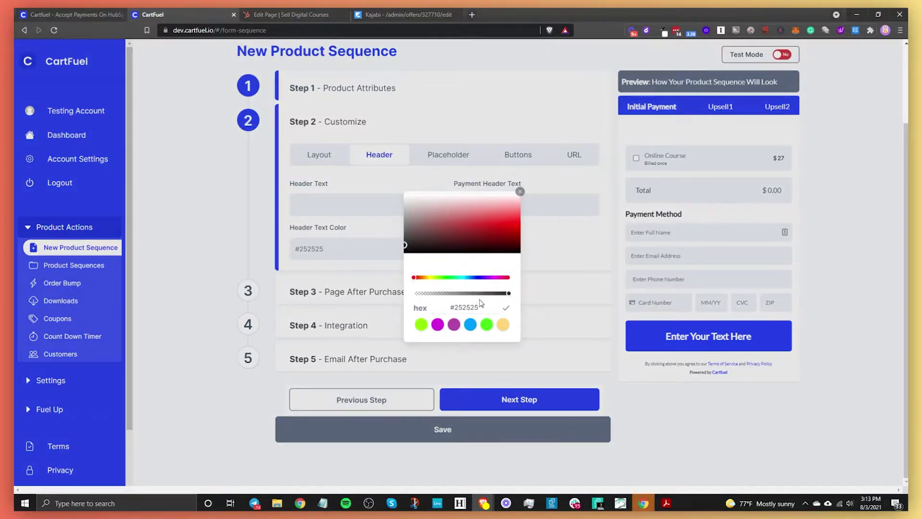
{"action": "left_click", "coordinate": [485, 325]}
{"action": "mouse_move", "coordinate": [454, 231]}
{"action": "left_mouse_down"}
{"action": "mouse_move", "coordinate": [464, 206]}
{"action": "mouse_move", "coordinate": [422, 220]}
{"action": "mouse_move", "coordinate": [422, 239]}
{"action": "mouse_move", "coordinate": [494, 234]}
{"action": "mouse_move", "coordinate": [528, 239]}
{"action": "mouse_move", "coordinate": [528, 251]}
{"action": "left_mouse_up"}
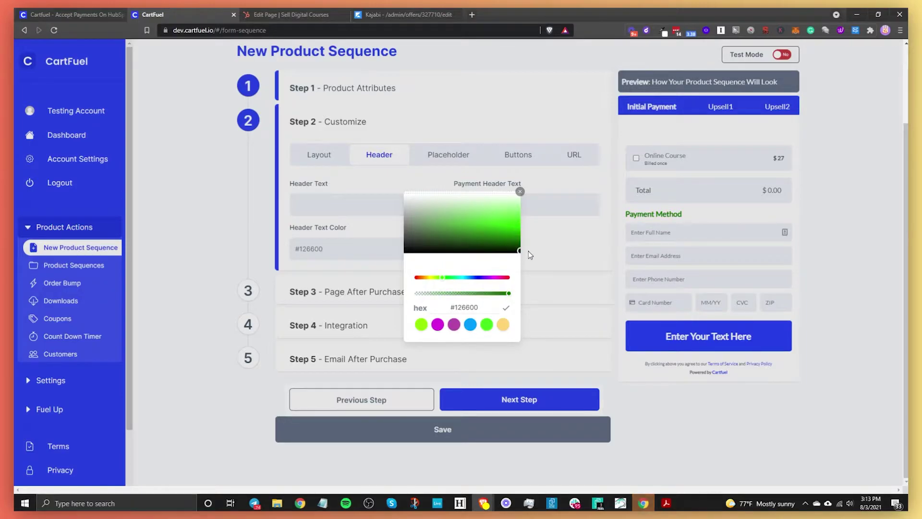
{"action": "left_click", "coordinate": [470, 325]}
{"action": "left_click", "coordinate": [570, 252]}
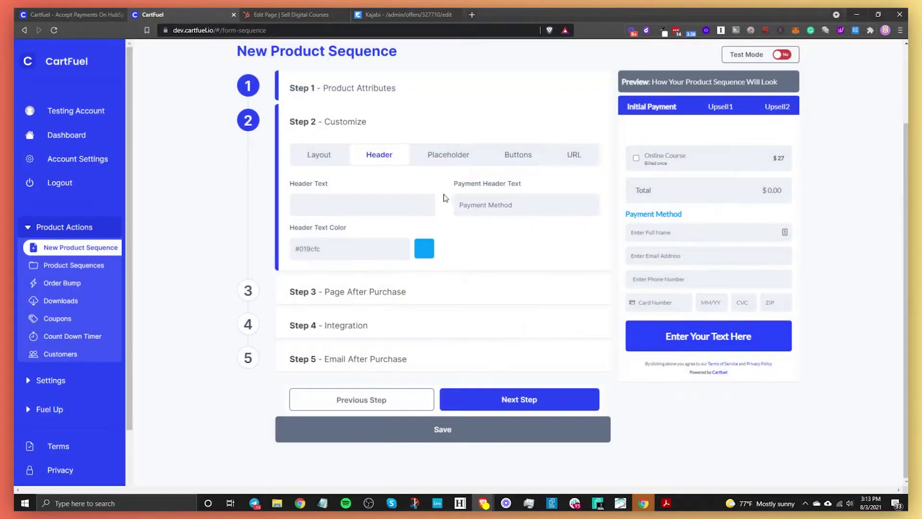
Step: Change the name placeholder to 'Enter Your Full Name', keeping it a single full-name field
{"action": "left_click", "coordinate": [450, 159]}
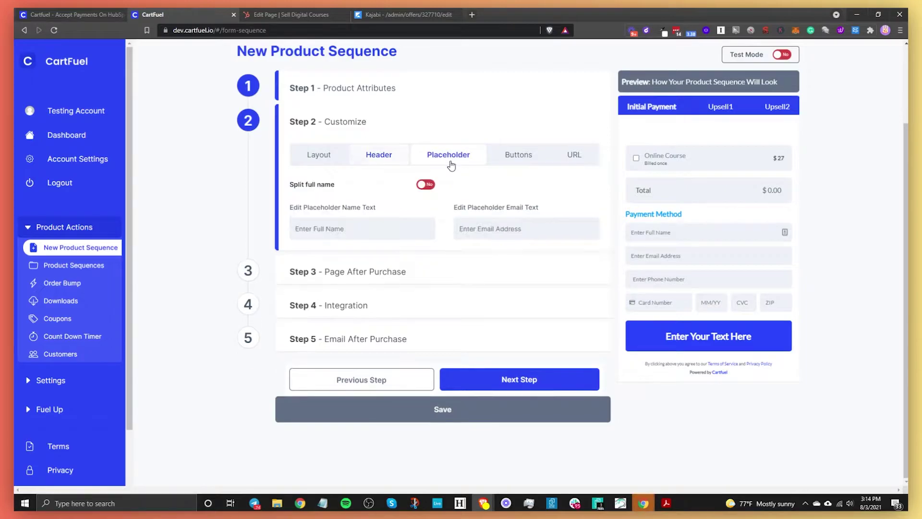
{"action": "left_click", "coordinate": [337, 234]}
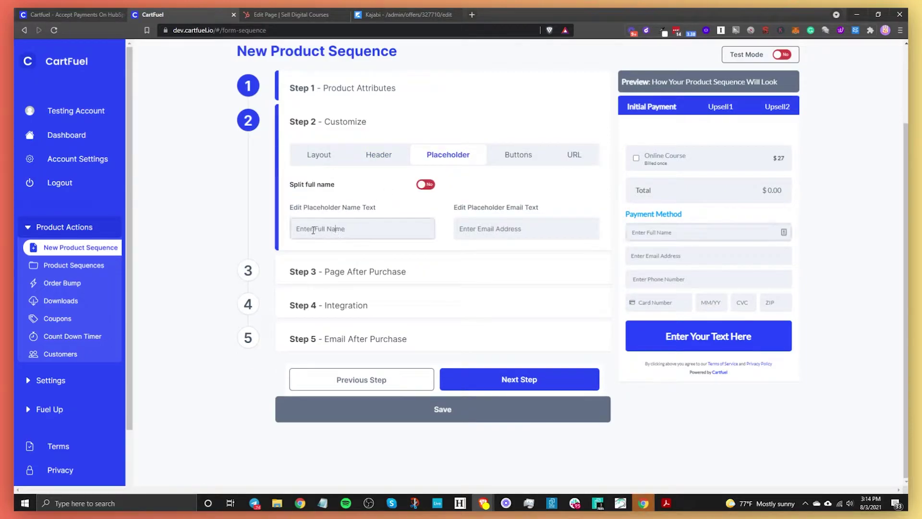
{"action": "type", "text": "Your"}
{"action": "left_click", "coordinate": [423, 186]}
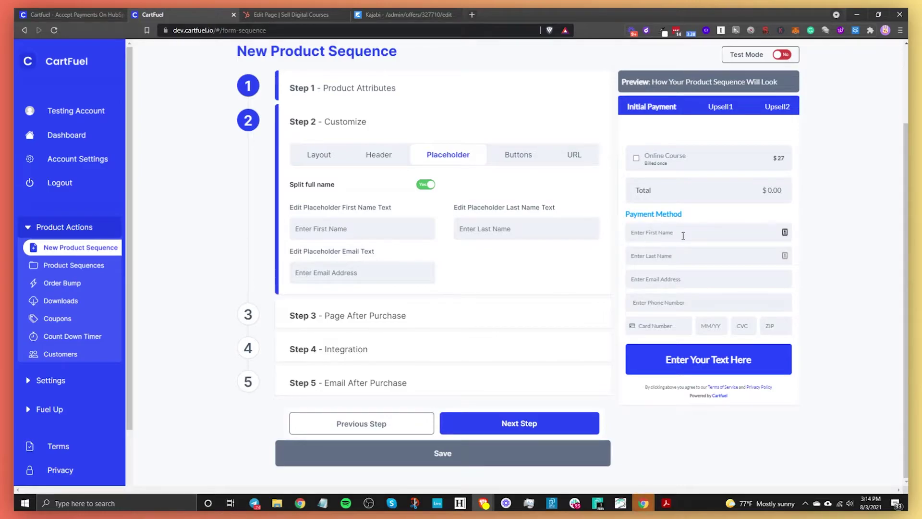
{"action": "left_click", "coordinate": [426, 186]}
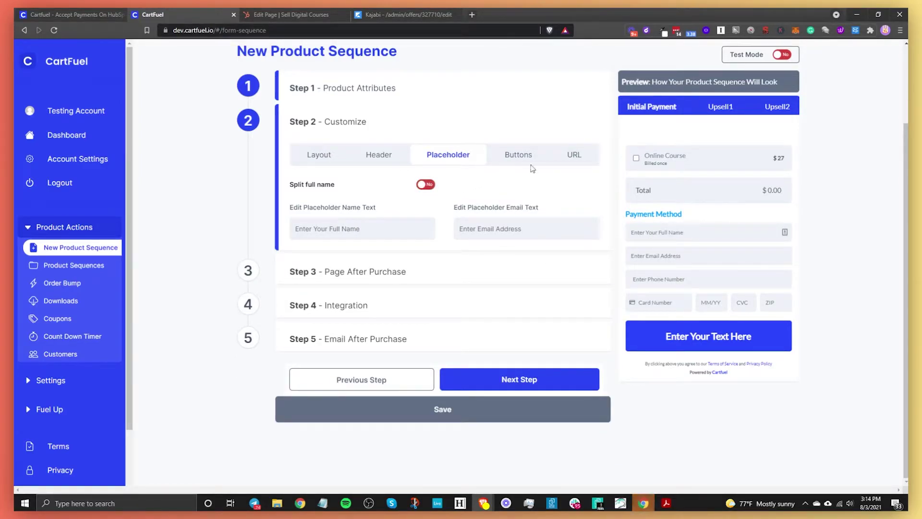
Step: Set the checkout button text to 'Yes, I want this course!'
{"action": "left_click", "coordinate": [516, 154]}
{"action": "left_click", "coordinate": [387, 206]}
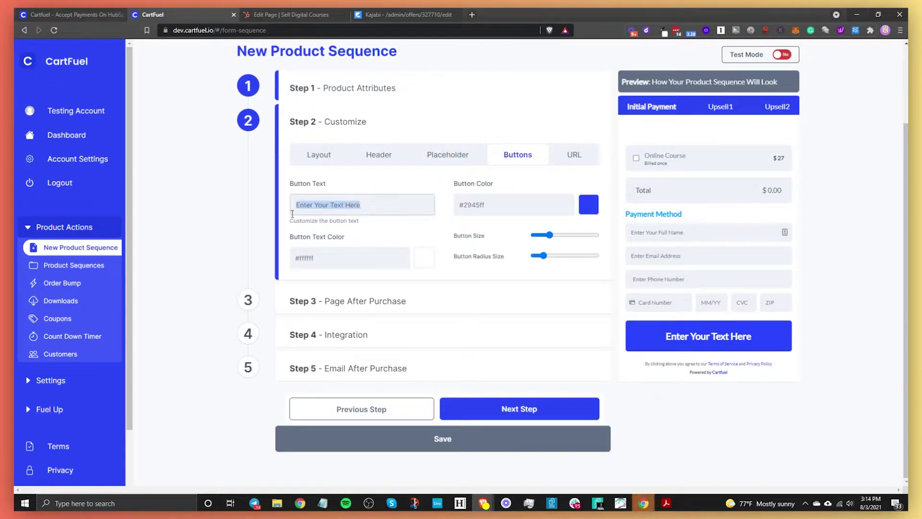
{"action": "type", "text": "Yes, I want this course!"}
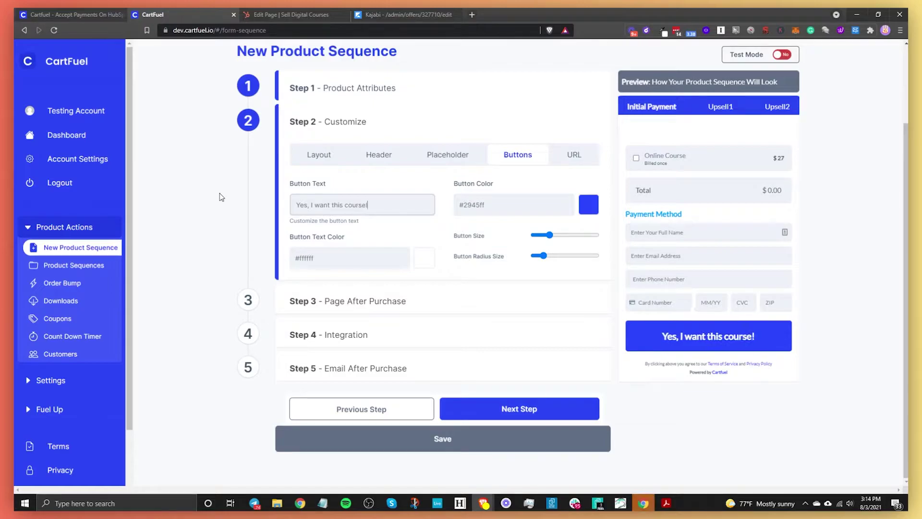
Step: Make the button sky blue #019cfc with the corner radius at maximum
{"action": "left_click", "coordinate": [587, 206]}
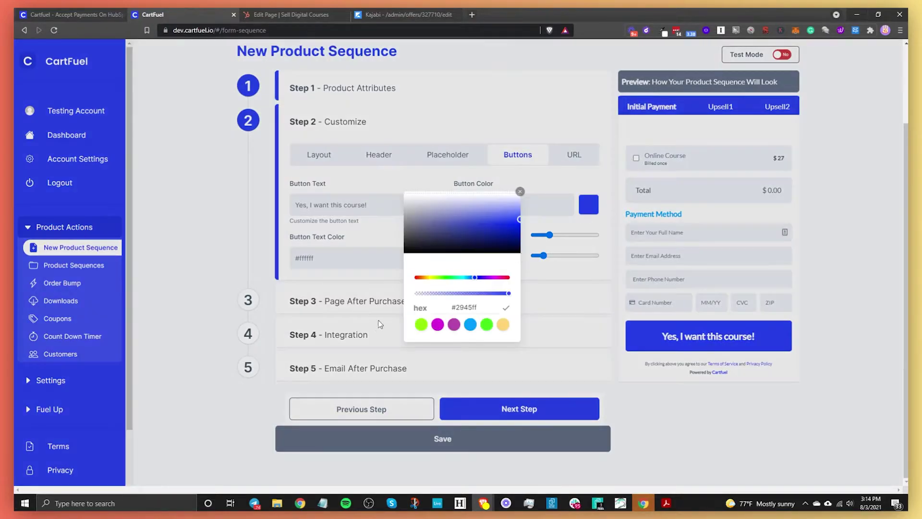
{"action": "left_click", "coordinate": [470, 324]}
{"action": "left_click", "coordinate": [327, 192]}
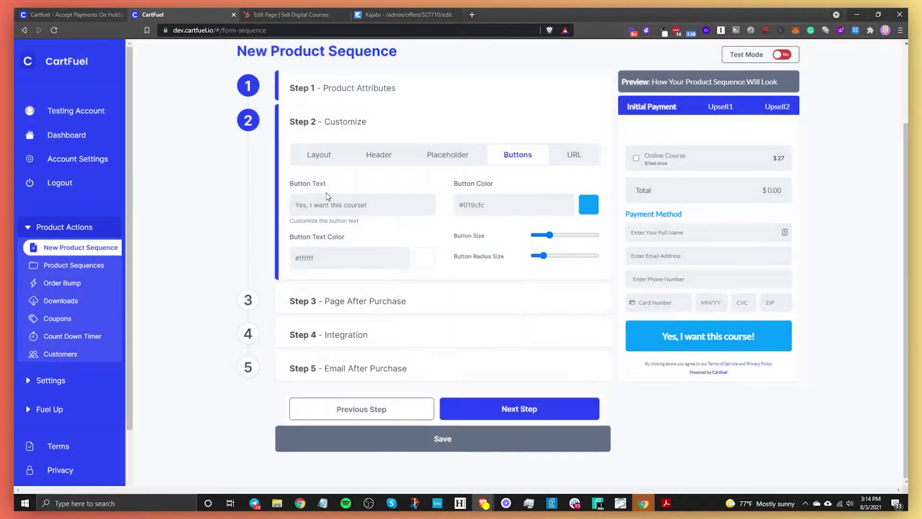
{"action": "left_click_drag", "start_coordinate": [549, 235], "coordinate": [595, 256]}
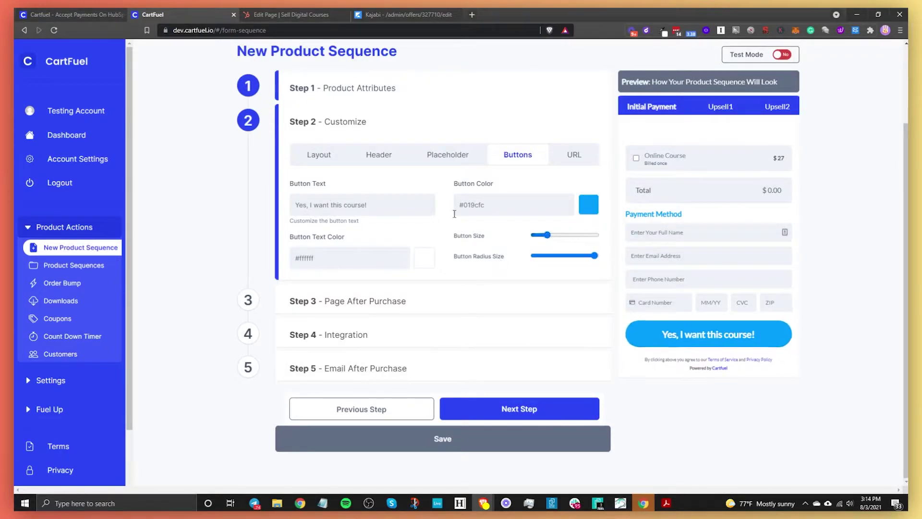
{"action": "left_click", "coordinate": [570, 160]}
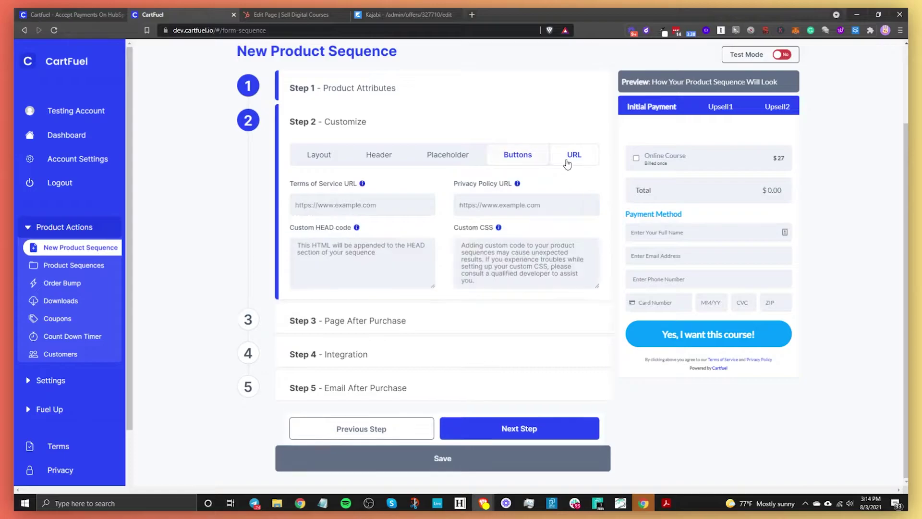
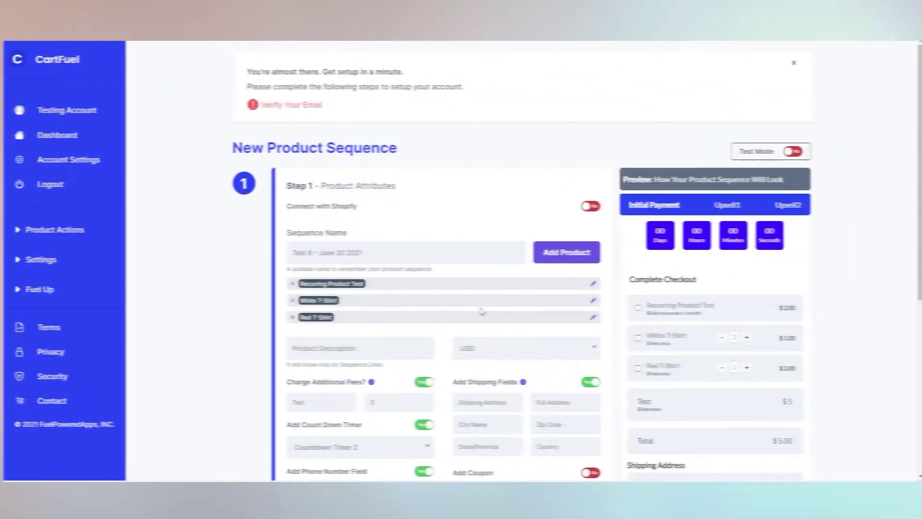
Step: On the test checkout, accept the $12 Black T-Shirt upsell with 'Yes, I want this upsell!'
{"action": "scroll", "coordinate": [405, 340], "scroll_direction": "down", "scroll_amount": 2}
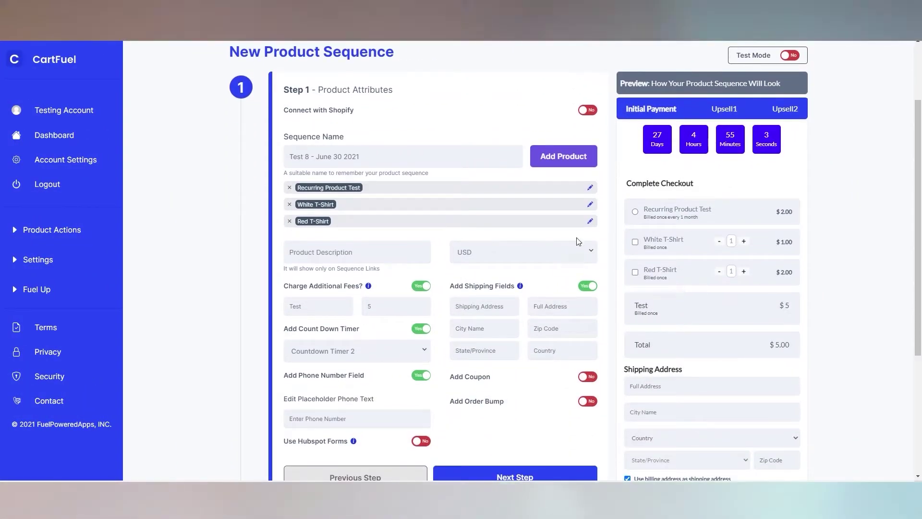
{"action": "scroll", "coordinate": [699, 211], "scroll_direction": "down", "scroll_amount": 2}
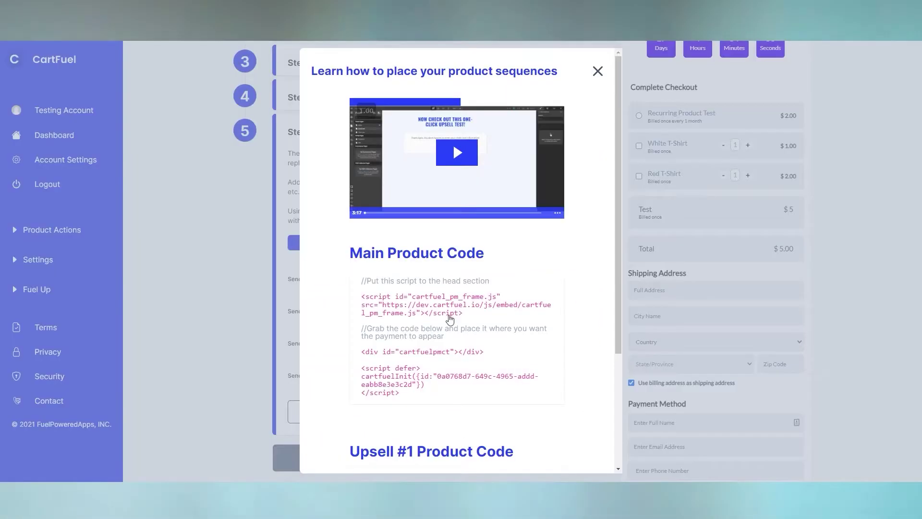
{"action": "scroll", "coordinate": [450, 320], "scroll_direction": "down", "scroll_amount": 3}
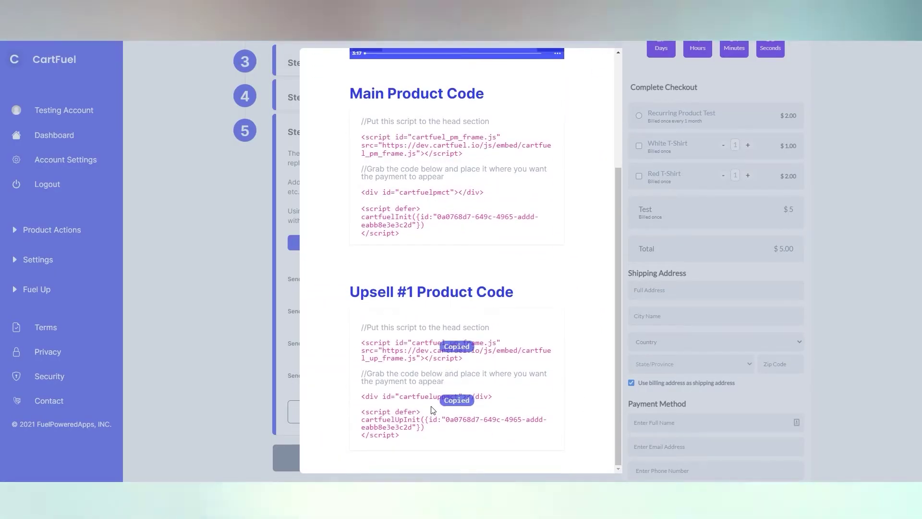
{"action": "scroll", "coordinate": [412, 384], "scroll_direction": "up", "scroll_amount": 3}
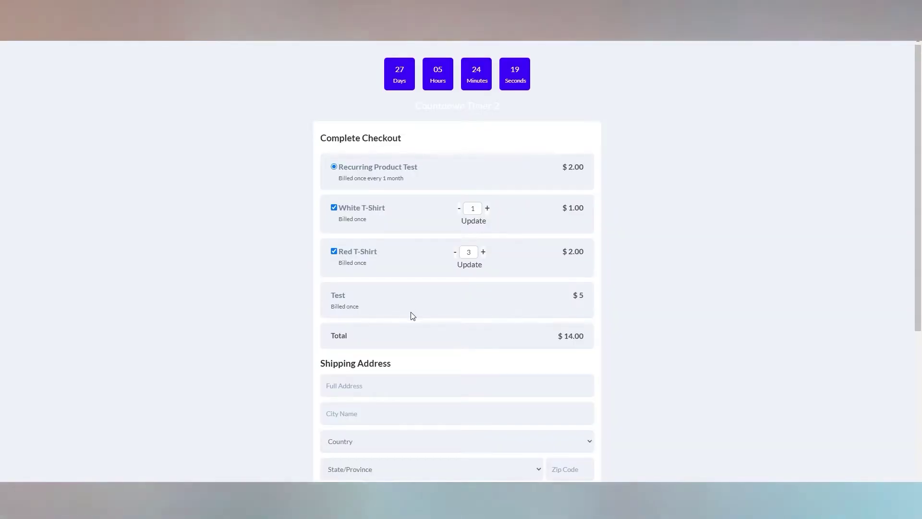
{"action": "scroll", "coordinate": [412, 314], "scroll_direction": "down", "scroll_amount": 4}
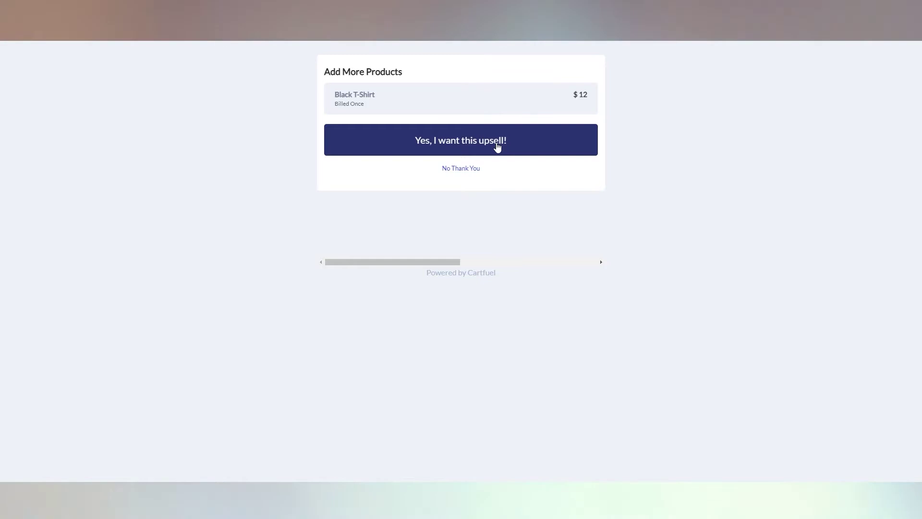
{"action": "left_click", "coordinate": [497, 148]}
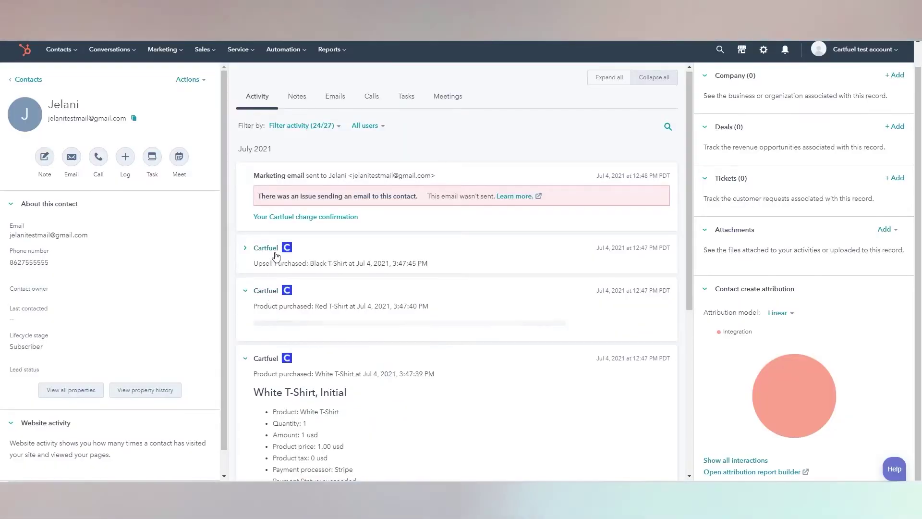
Step: Expand the Cartfuel Upsell Purchased entry on the contact's Activity tab and scroll through the orders
{"action": "left_click", "coordinate": [276, 255]}
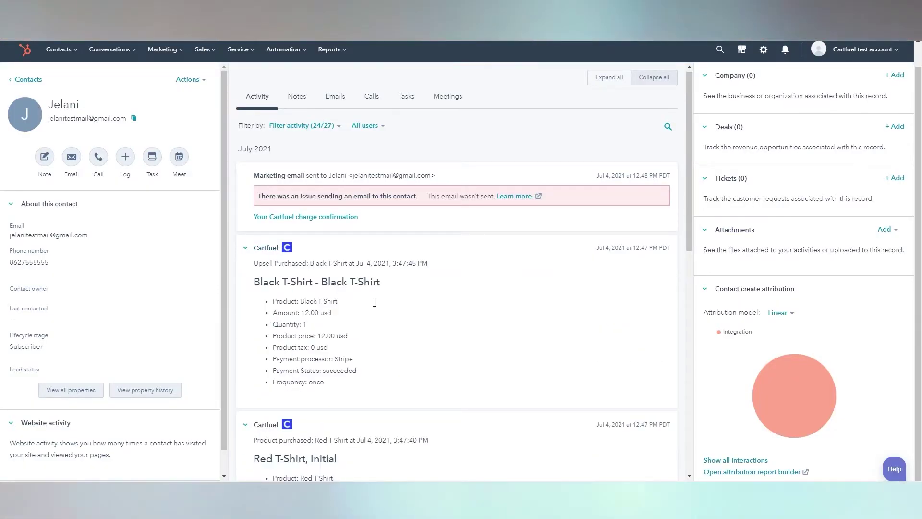
{"action": "scroll", "coordinate": [414, 334], "scroll_direction": "down", "scroll_amount": 8}
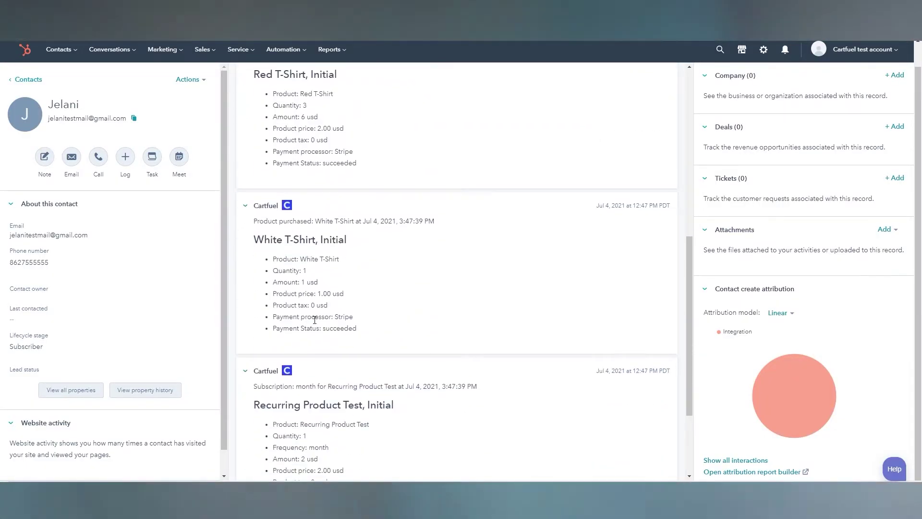
{"action": "scroll", "coordinate": [314, 319], "scroll_direction": "down", "scroll_amount": 3}
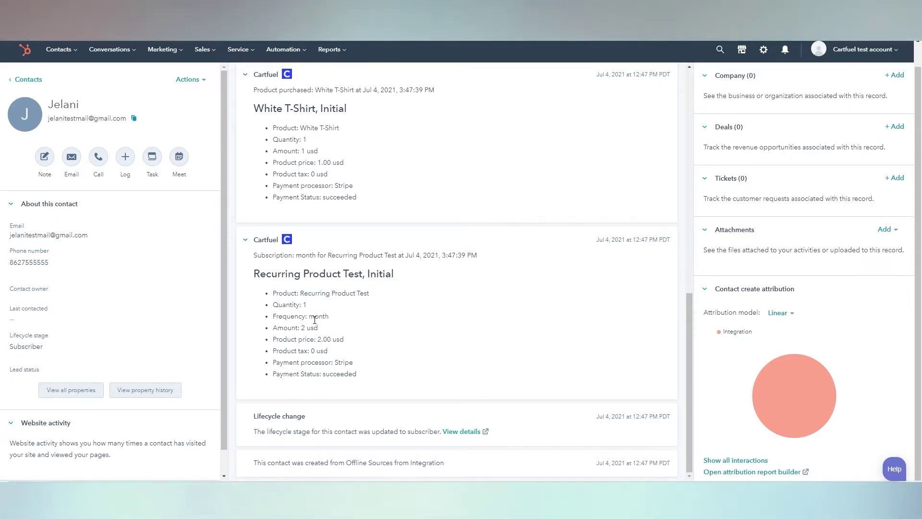
{"action": "scroll", "coordinate": [333, 323], "scroll_direction": "up", "scroll_amount": 7}
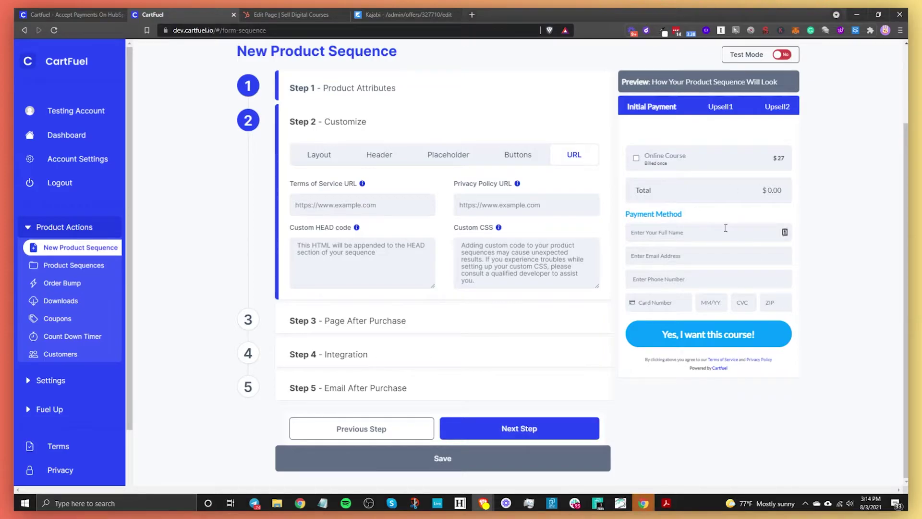
Step: Open Step 3 Page After Purchase with Upsell Product Page left at No, then return to HubSpot's editor
{"action": "left_click", "coordinate": [533, 434]}
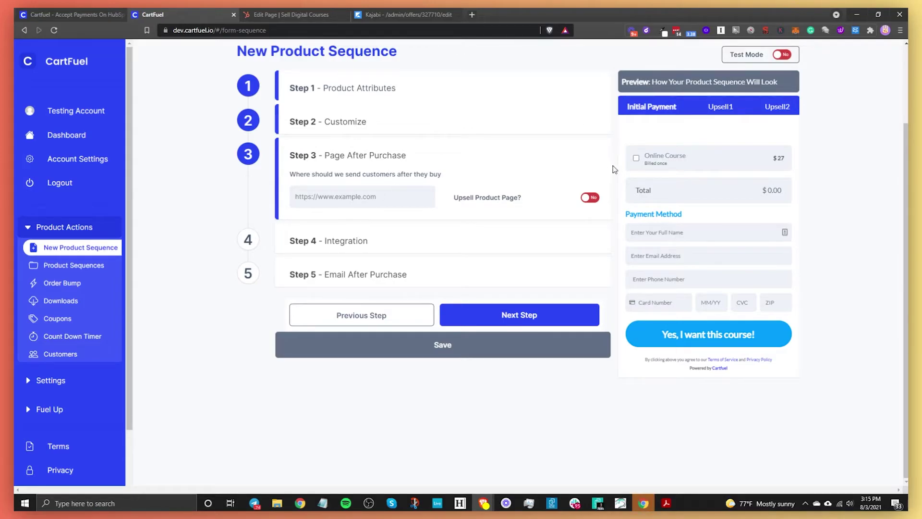
{"action": "left_click", "coordinate": [586, 198]}
{"action": "left_click", "coordinate": [325, 192]}
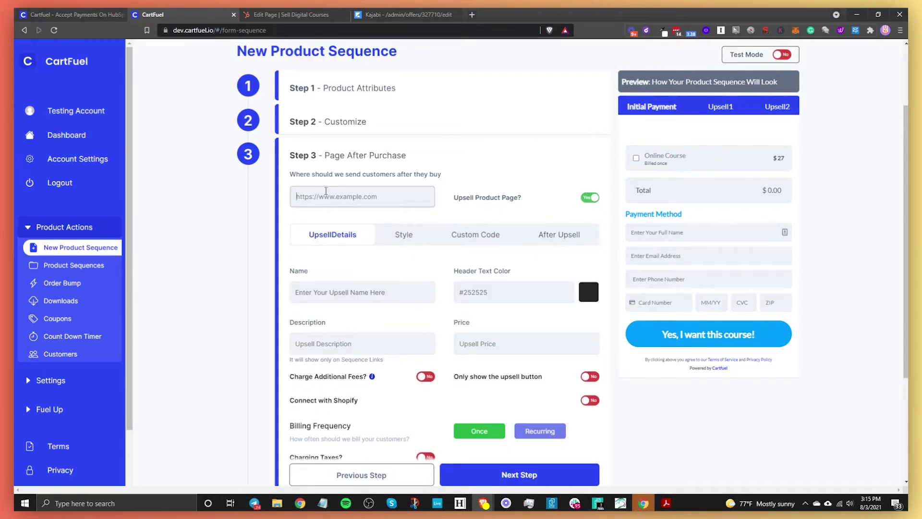
{"action": "scroll", "coordinate": [550, 297], "scroll_direction": "down", "scroll_amount": 3}
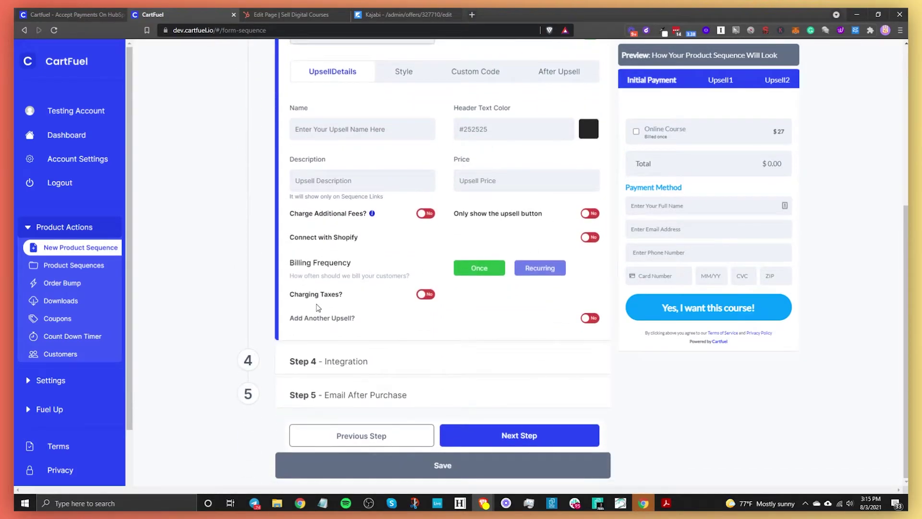
{"action": "scroll", "coordinate": [229, 307], "scroll_direction": "up", "scroll_amount": 3}
{"action": "scroll", "coordinate": [460, 294], "scroll_direction": "down", "scroll_amount": 2}
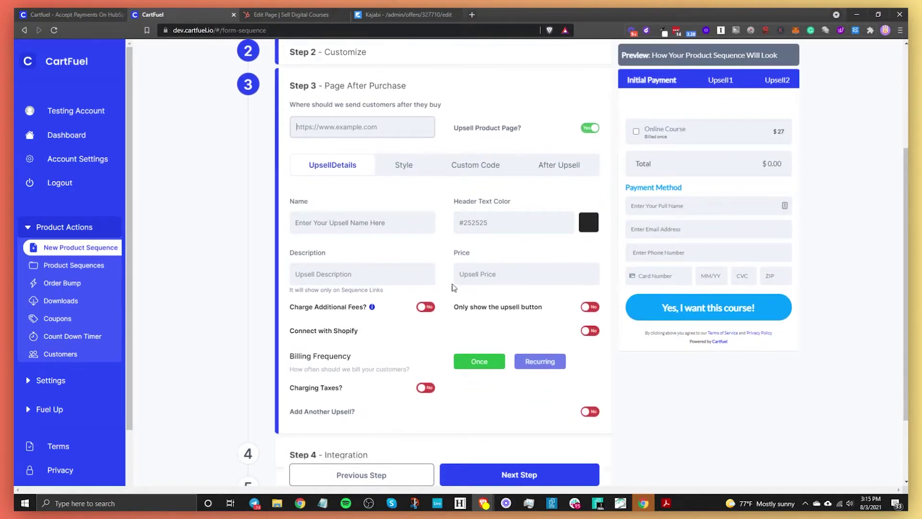
{"action": "left_click", "coordinate": [590, 128]}
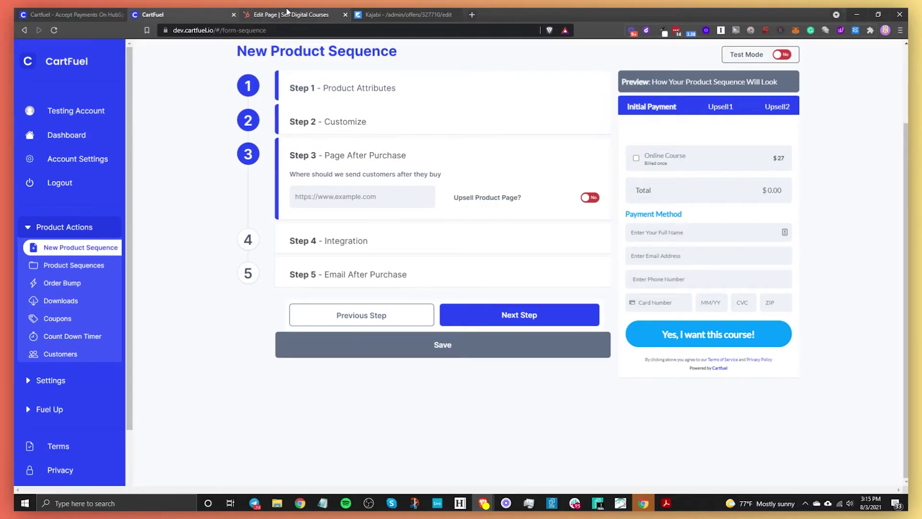
{"action": "left_click", "coordinate": [289, 15]}
Step: Save and exit the Sell Digital Courses page, then view the published main product page and copy its URL
{"action": "left_click", "coordinate": [76, 52]}
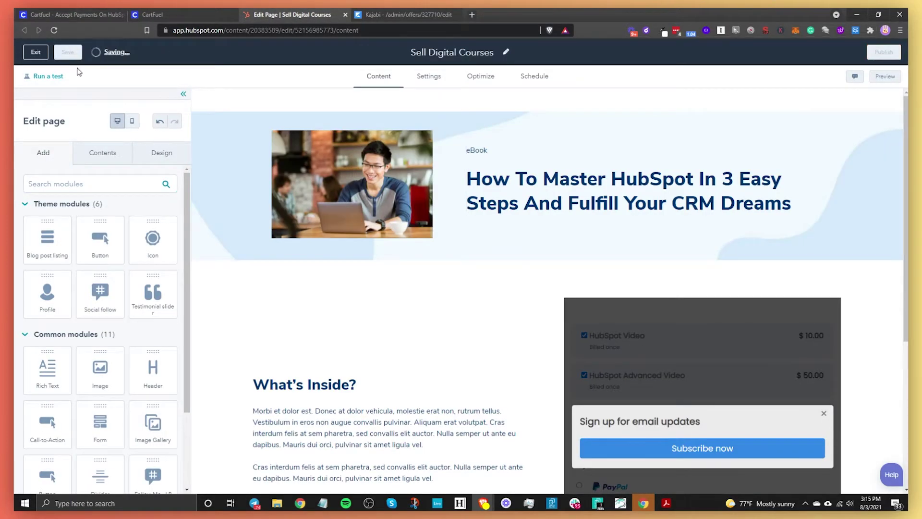
{"action": "left_click", "coordinate": [39, 58]}
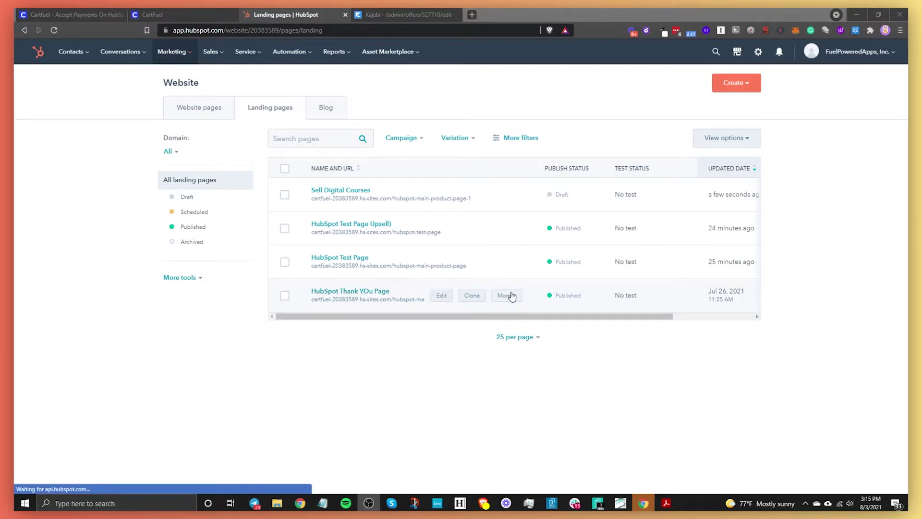
{"action": "left_click", "coordinate": [506, 295]}
{"action": "left_click", "coordinate": [516, 75]}
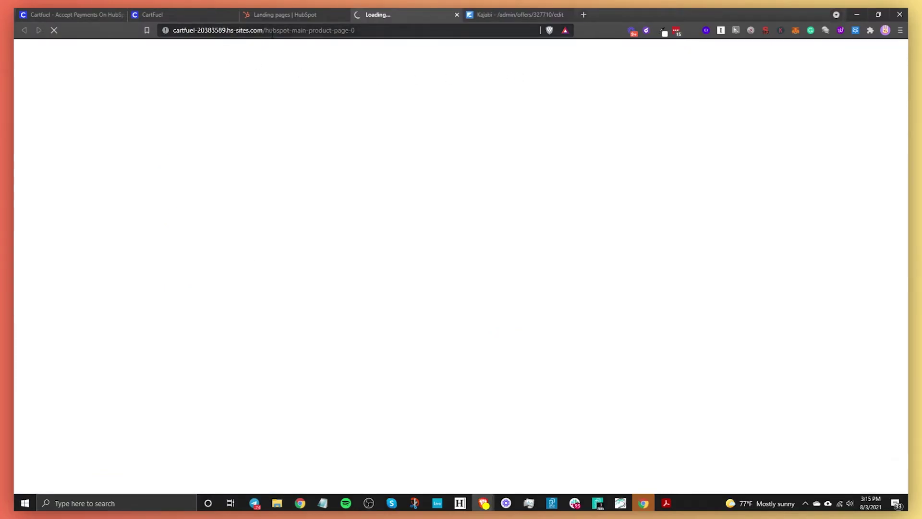
{"action": "left_click", "coordinate": [272, 33]}
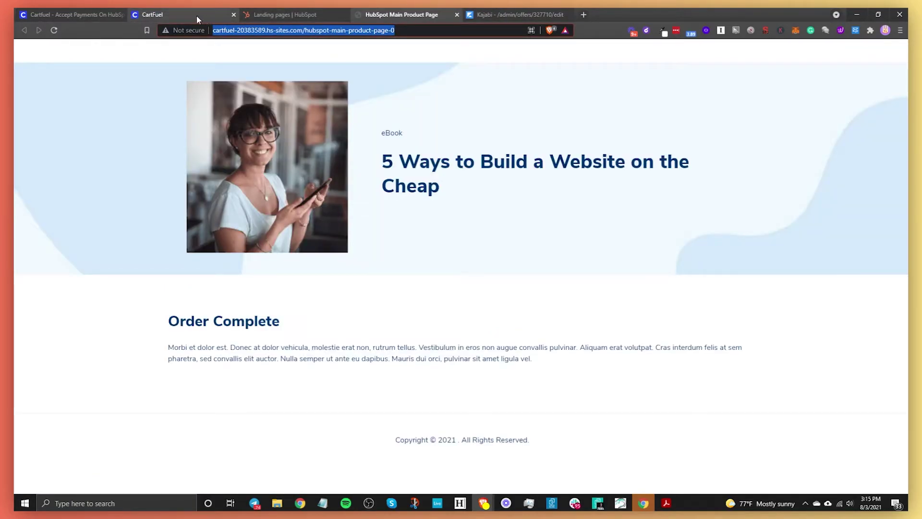
Step: Paste the hubspot-main-product-page-0 address into CartFuel's after-purchase redirect field
{"action": "left_click", "coordinate": [204, 15]}
{"action": "left_click", "coordinate": [339, 197]}
{"action": "type", "text": "s-sites.com/hubspot-main-product-page-0"}
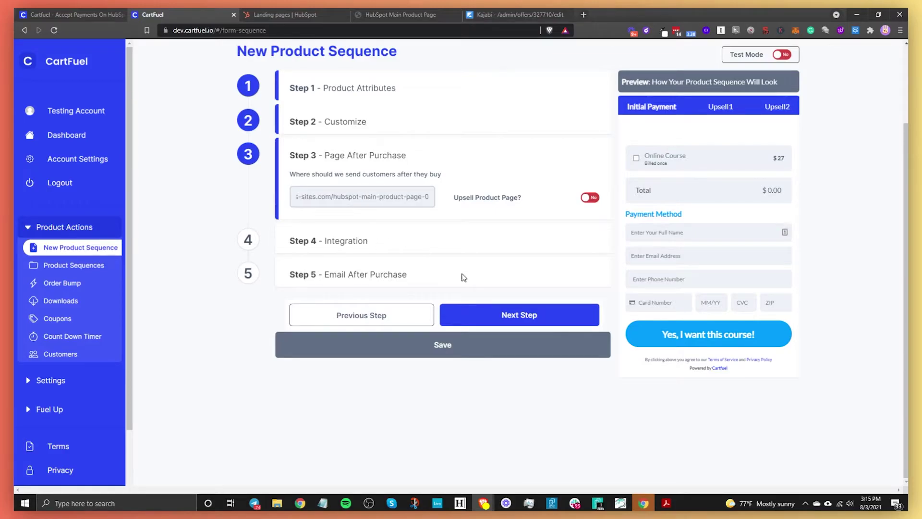
Step: Enable Add Integration For Main Product and select the Online Course Kajabi webhook
{"action": "left_click", "coordinate": [528, 321]}
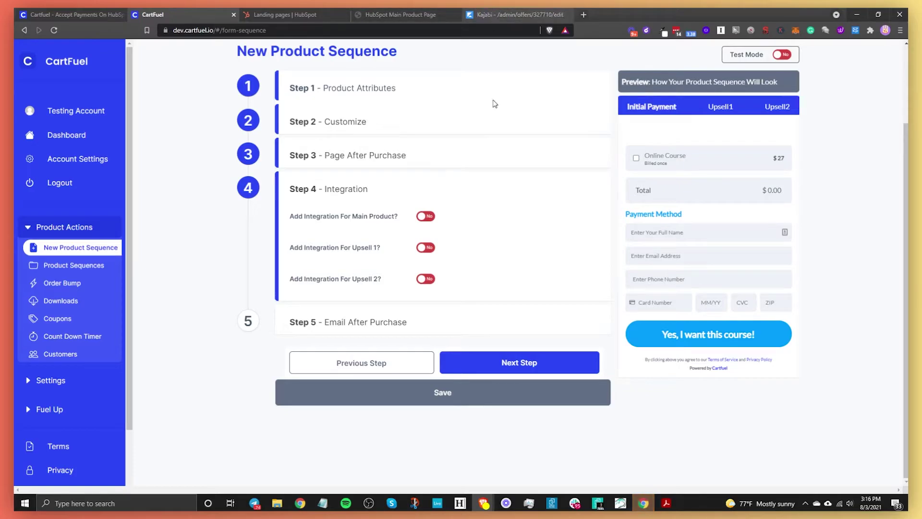
{"action": "left_click", "coordinate": [425, 216]}
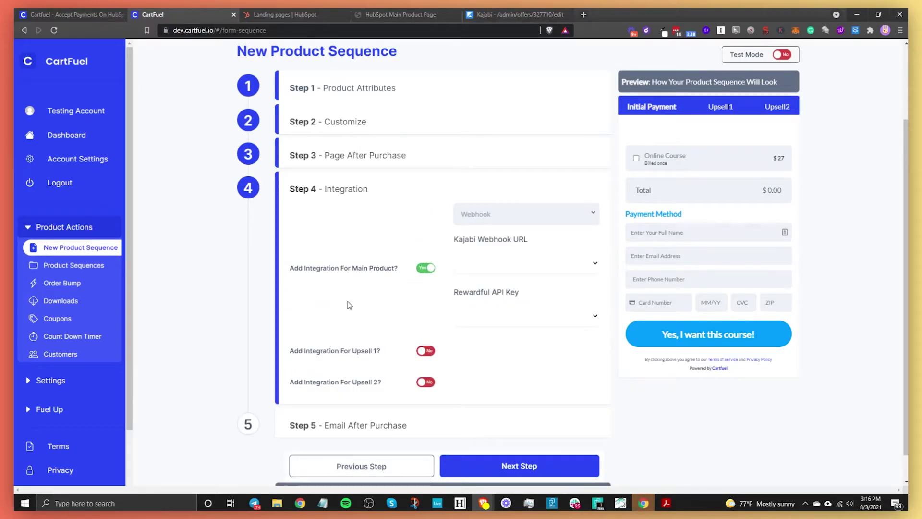
{"action": "left_click", "coordinate": [419, 269]}
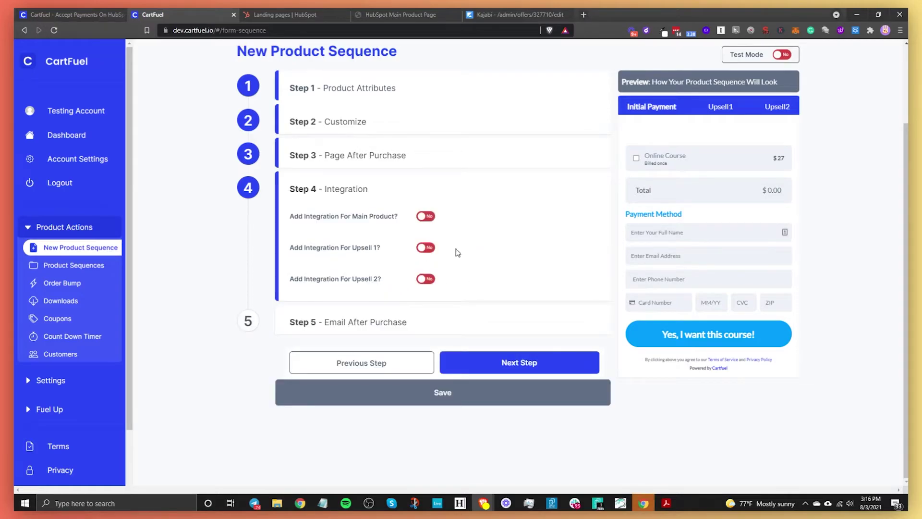
{"action": "left_click", "coordinate": [426, 216]}
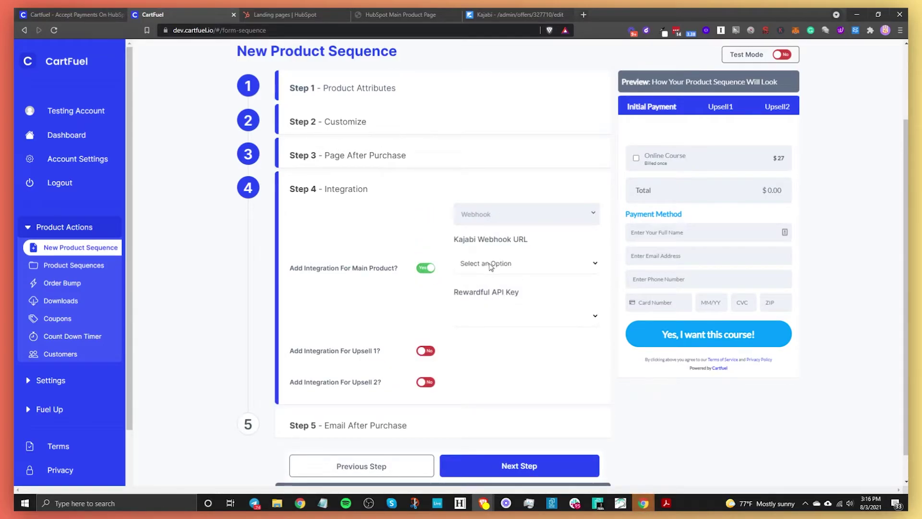
{"action": "left_click", "coordinate": [493, 268]}
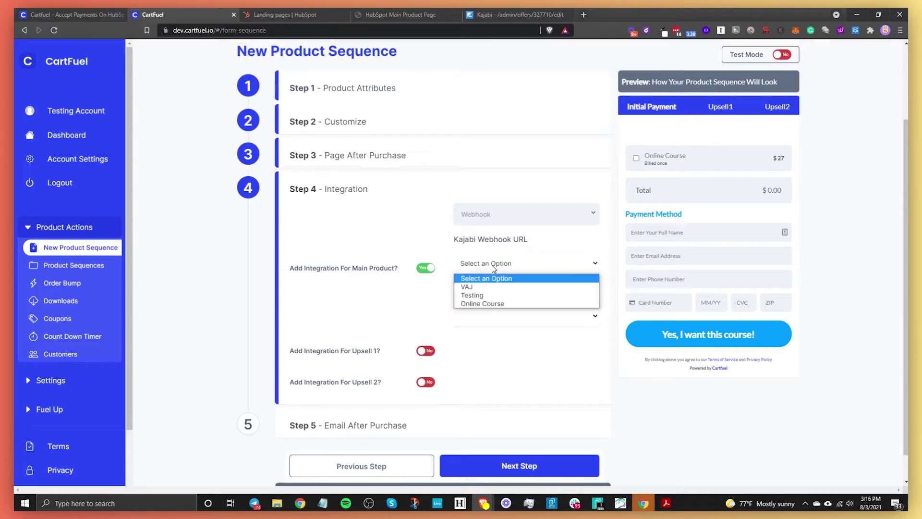
{"action": "left_click", "coordinate": [494, 304]}
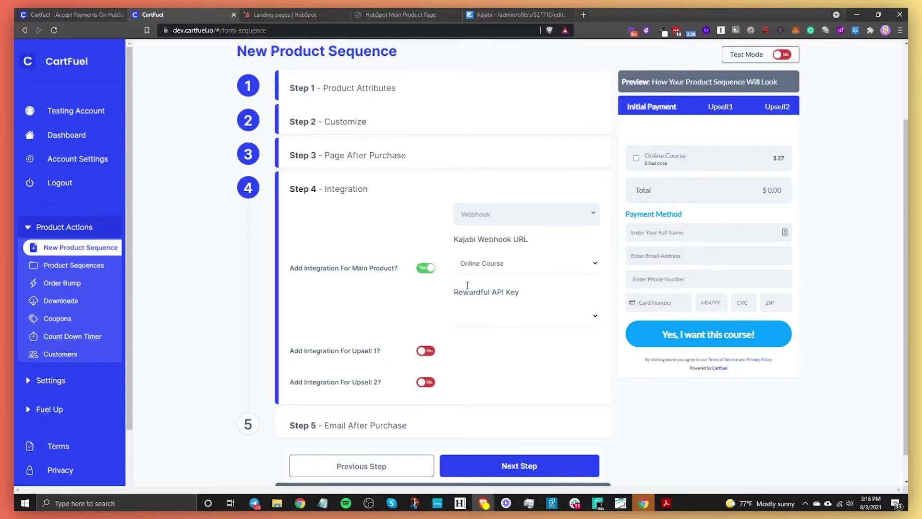
Step: Move past the email-after-purchase step and save the sequence to get the Main Product Code
{"action": "left_click", "coordinate": [493, 465]}
{"action": "scroll", "coordinate": [407, 366], "scroll_direction": "down", "scroll_amount": 2}
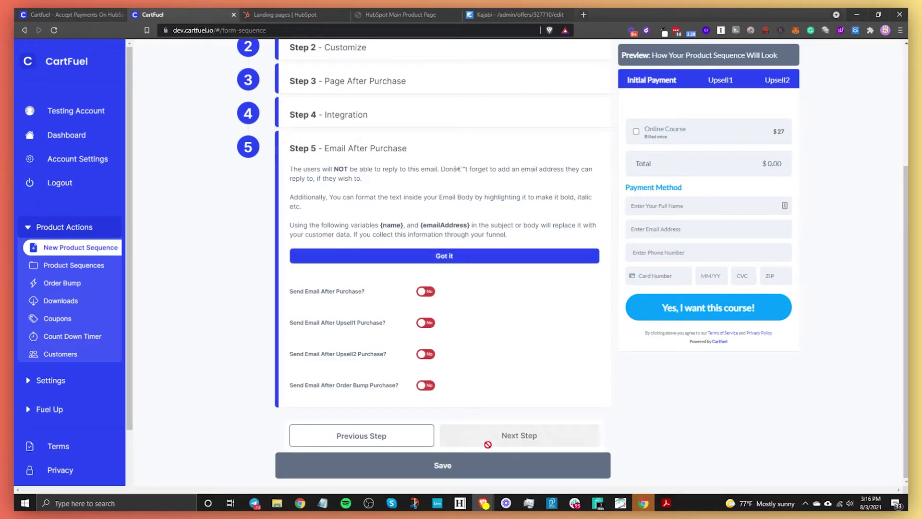
{"action": "left_click", "coordinate": [501, 463]}
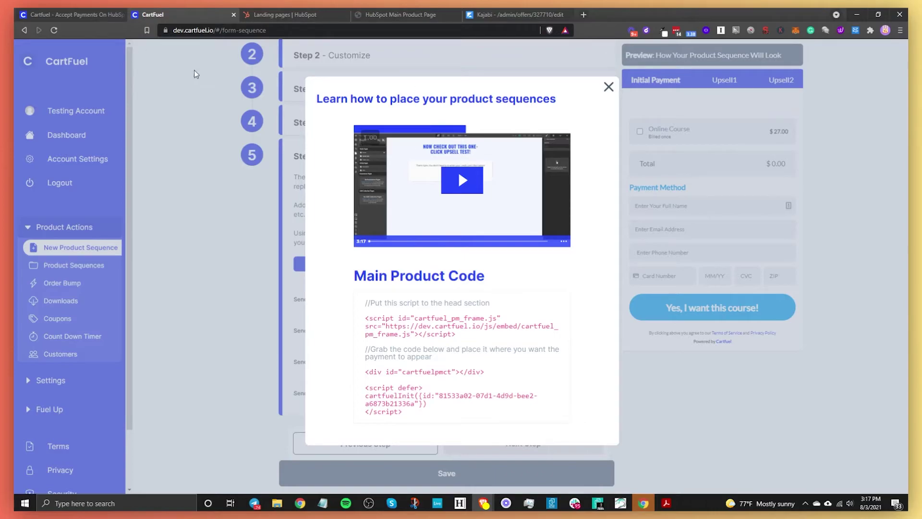
Step: Return from CartFuel to the HubSpot landing pages list
{"action": "left_click", "coordinate": [288, 14]}
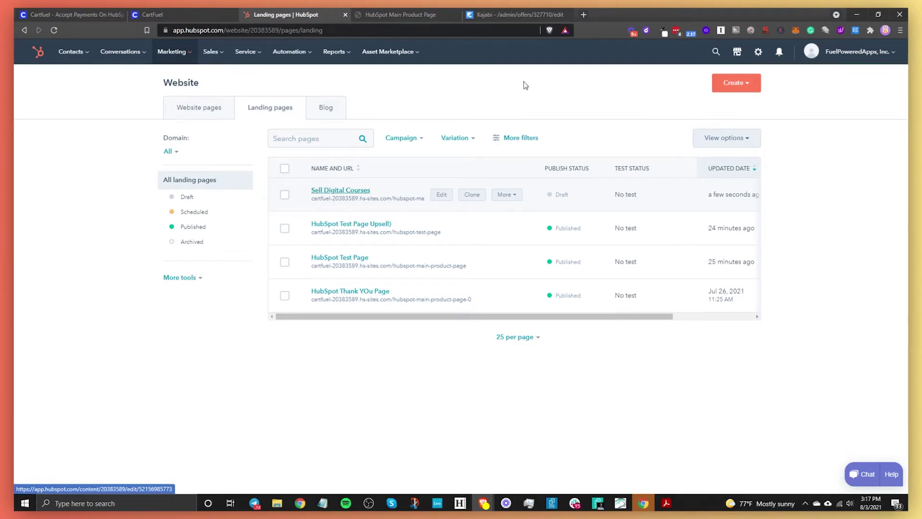
Step: Search the Asset Marketplace modules for 'html' and open the HTML module's details page
{"action": "left_click", "coordinate": [737, 52]}
{"action": "left_click", "coordinate": [738, 148]}
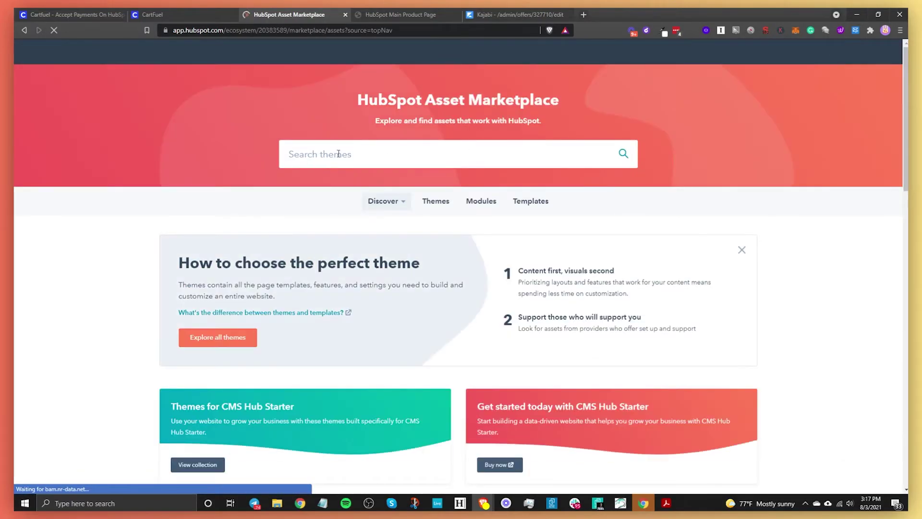
{"action": "left_click", "coordinate": [339, 154]}
{"action": "type", "text": "ht"}
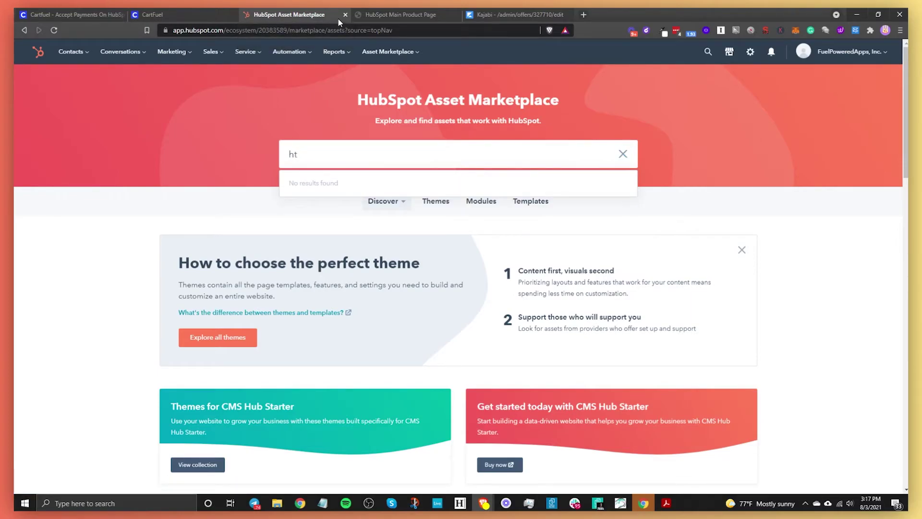
{"action": "type", "text": "ml"}
{"action": "key", "text": "Return"}
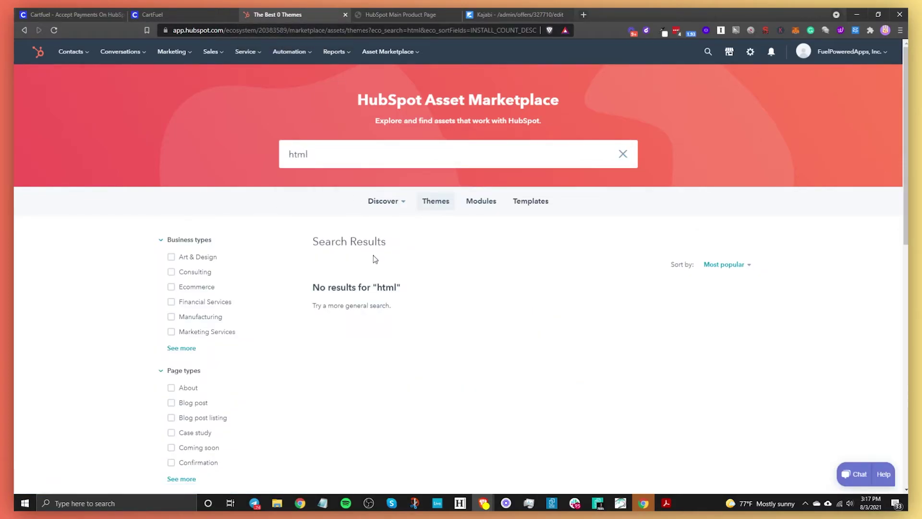
{"action": "left_click", "coordinate": [487, 201]}
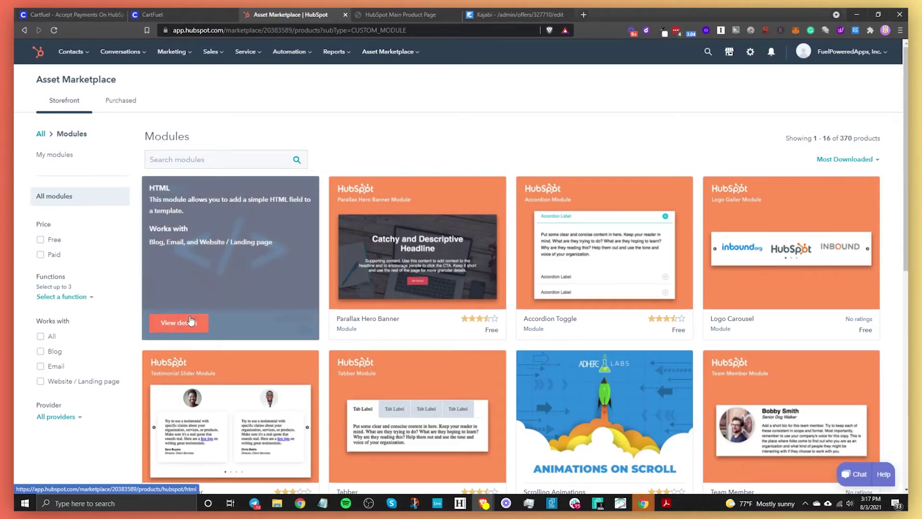
{"action": "left_click", "coordinate": [191, 320]}
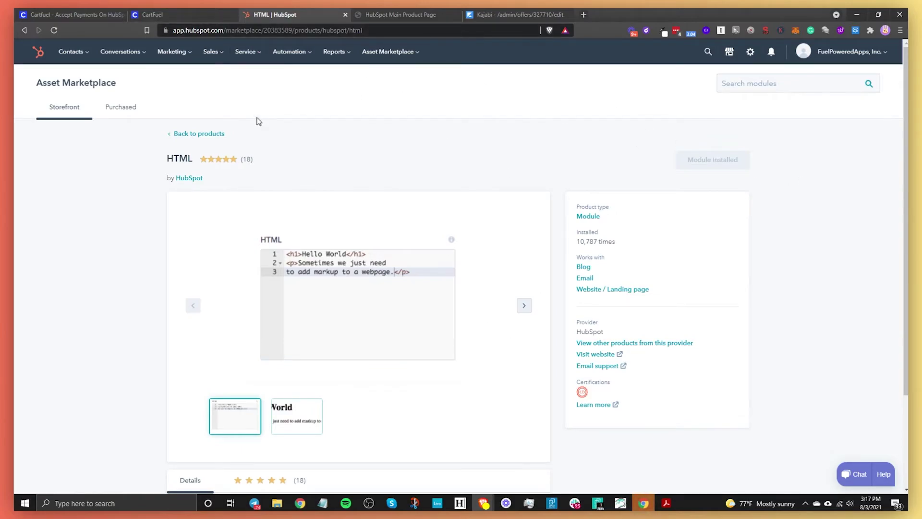
Step: Go to Landing Pages and open the Sell Digital Courses page in the editor
{"action": "mouse_move", "coordinate": [184, 57]}
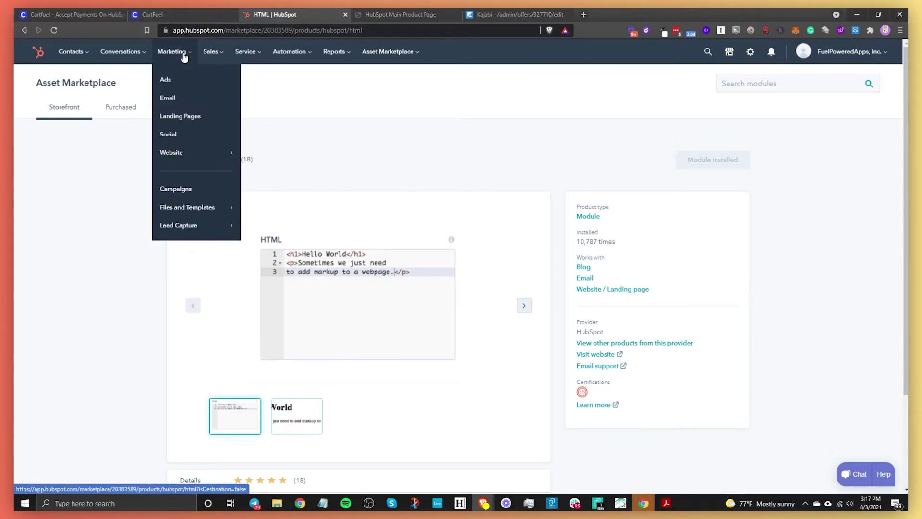
{"action": "mouse_move", "coordinate": [175, 153]}
{"action": "mouse_move", "coordinate": [206, 229]}
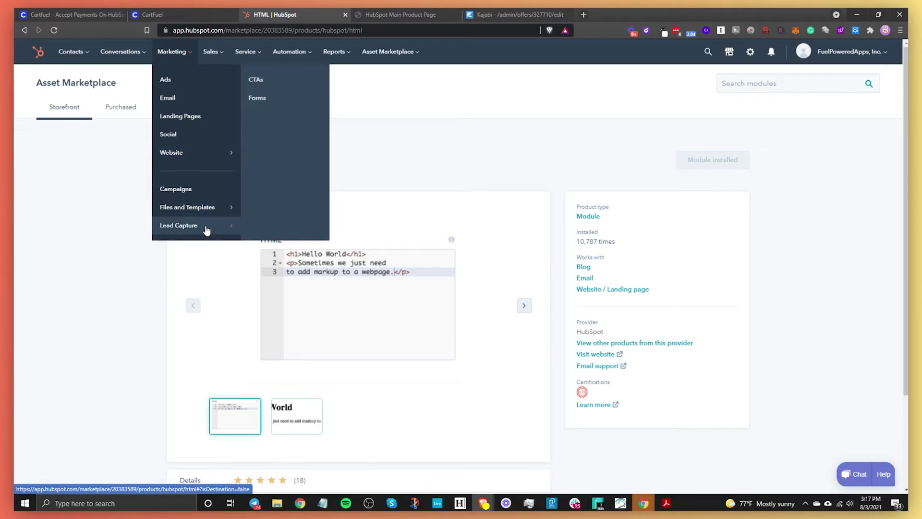
{"action": "left_click", "coordinate": [269, 79]}
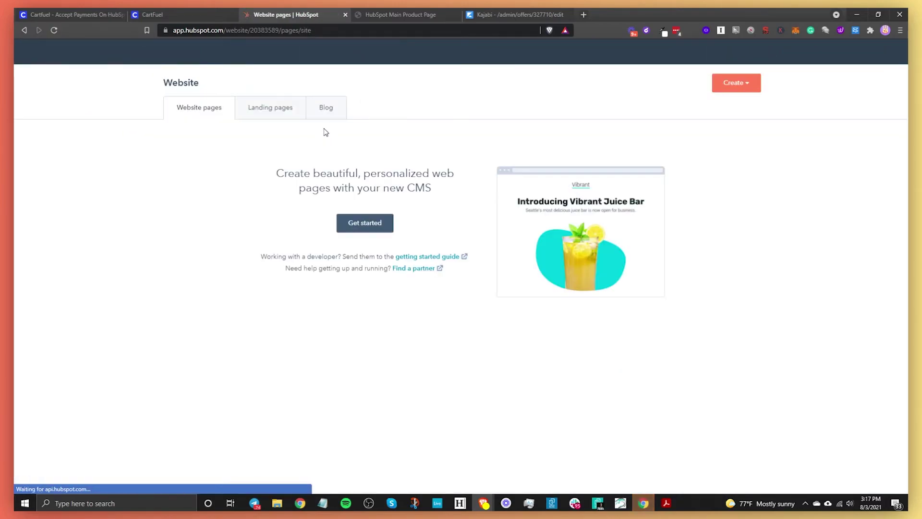
{"action": "left_click", "coordinate": [275, 109]}
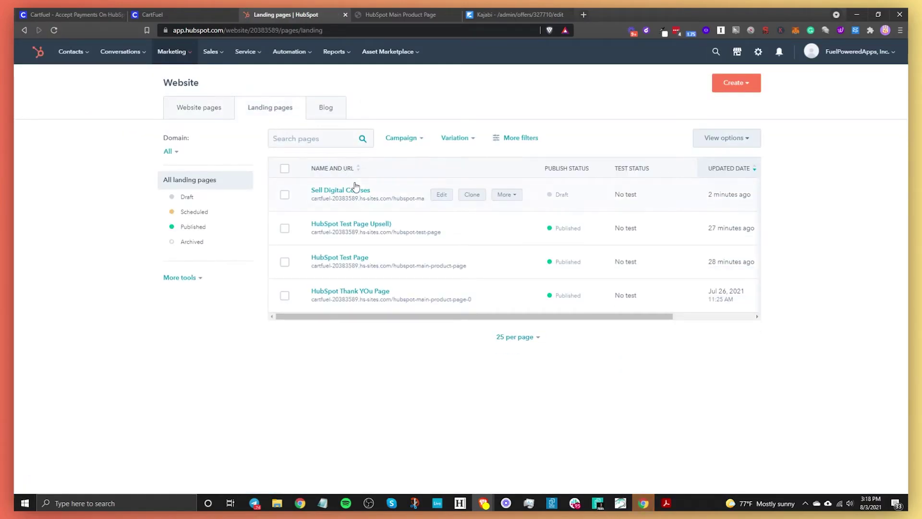
{"action": "left_click", "coordinate": [440, 194]}
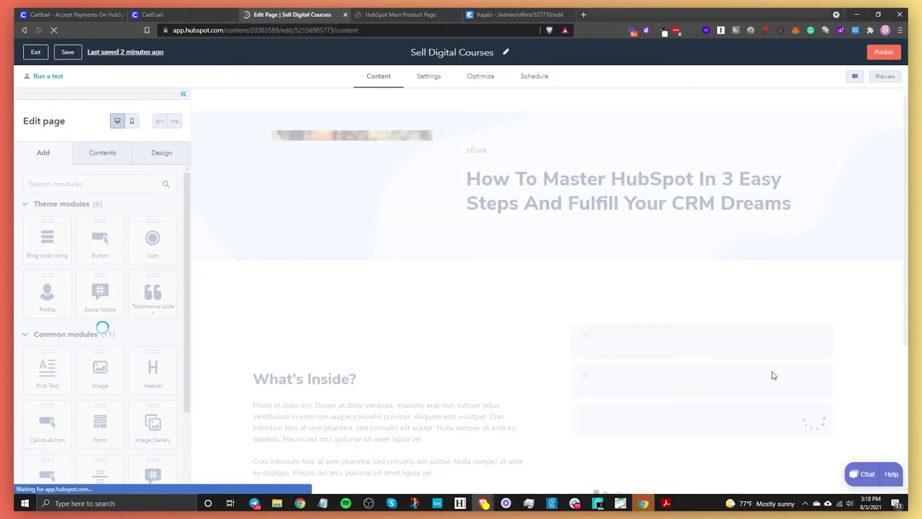
Step: Delete the old checkout module and place an HTML module beside What's Inside?
{"action": "scroll", "coordinate": [778, 343], "scroll_direction": "down", "scroll_amount": 4}
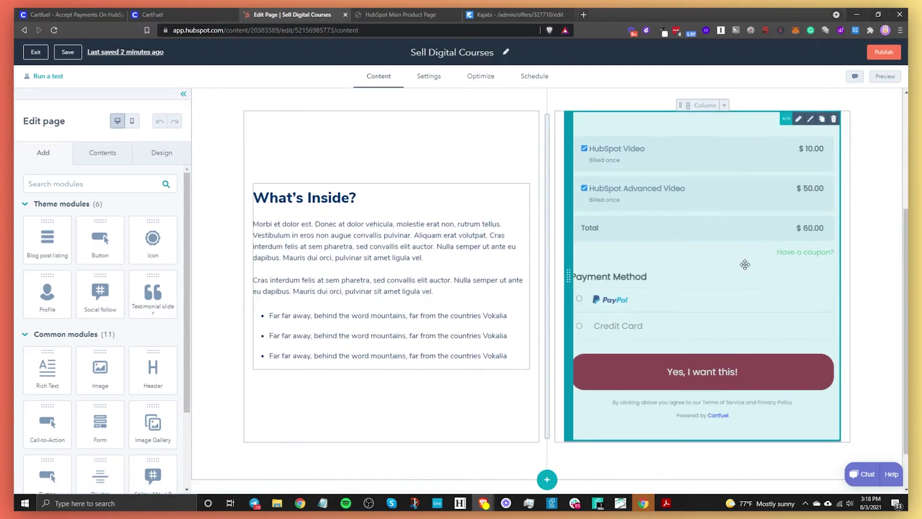
{"action": "left_click", "coordinate": [833, 119]}
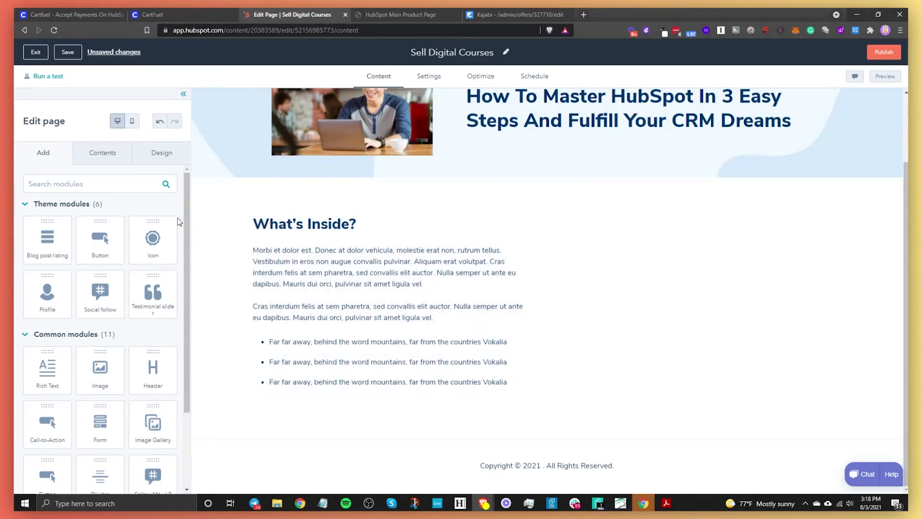
{"action": "left_click", "coordinate": [96, 187]}
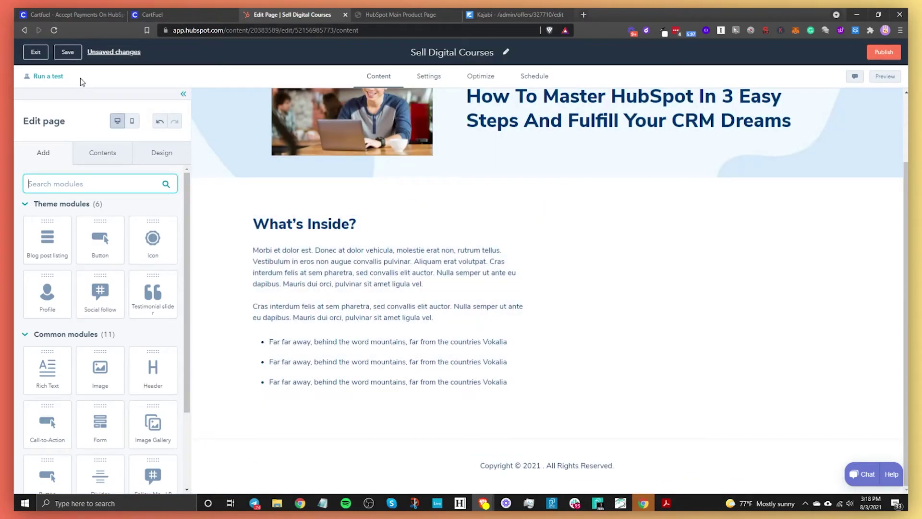
{"action": "type", "text": "html"}
{"action": "left_click_drag", "start_coordinate": [72, 224], "coordinate": [740, 273]}
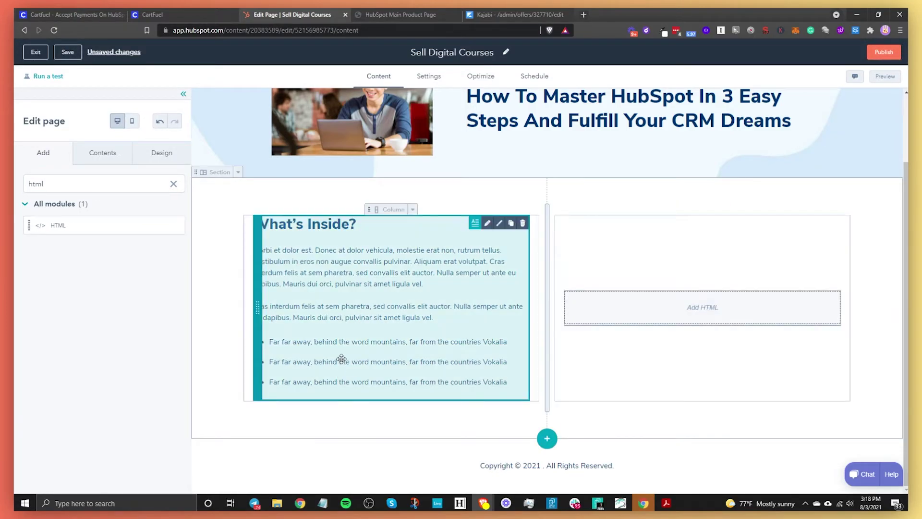
{"action": "key", "text": "ctrl+shift+Tab"}
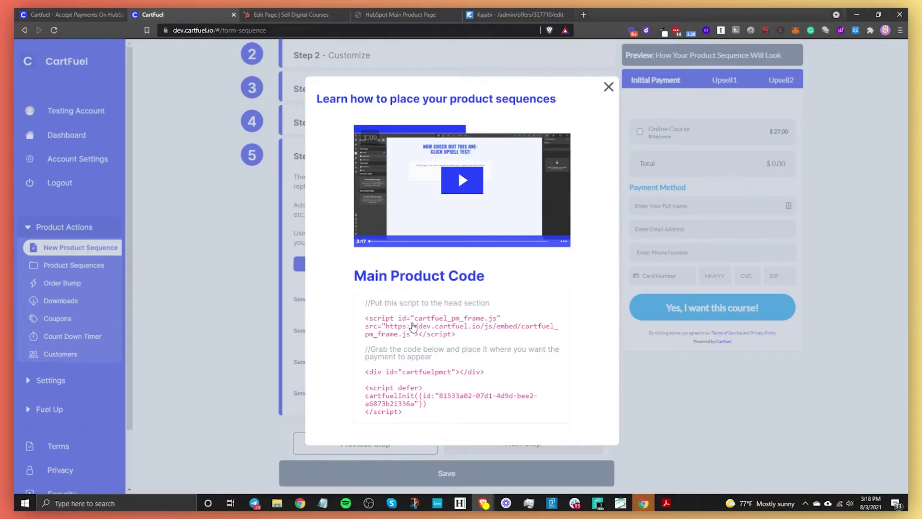
Step: Paste CartFuel's head-section frame script into the new HTML module's code box
{"action": "left_click", "coordinate": [413, 326]}
{"action": "left_click", "coordinate": [290, 14]}
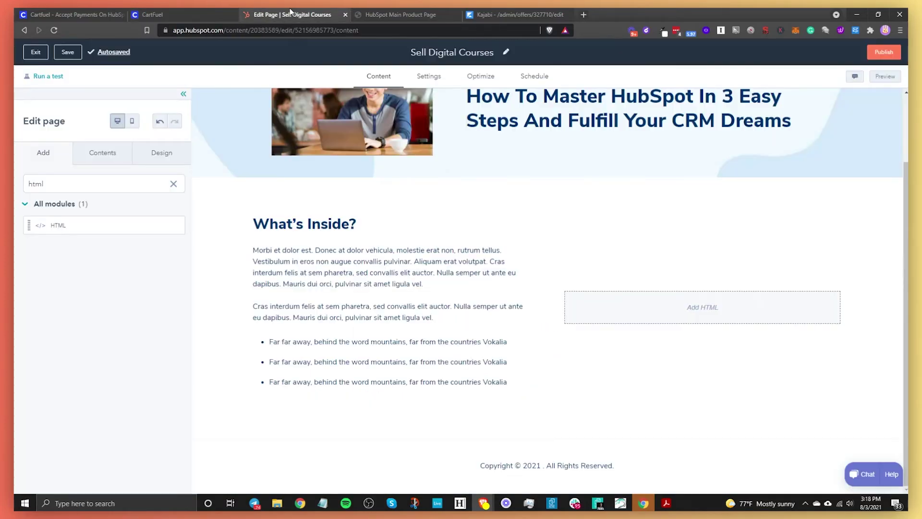
{"action": "left_click", "coordinate": [670, 313]}
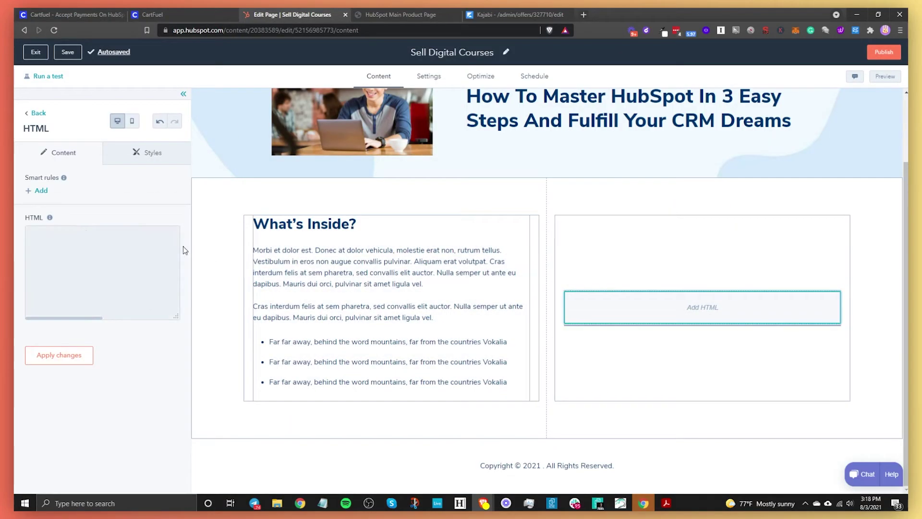
{"action": "left_click", "coordinate": [92, 250]}
{"action": "type", "text": "<script id=\"cartfuel_pm_frame.js\" src=\"https://dev.cartfuel.io/js/embed/cartfuel_pm_frame.js\"></script>"}
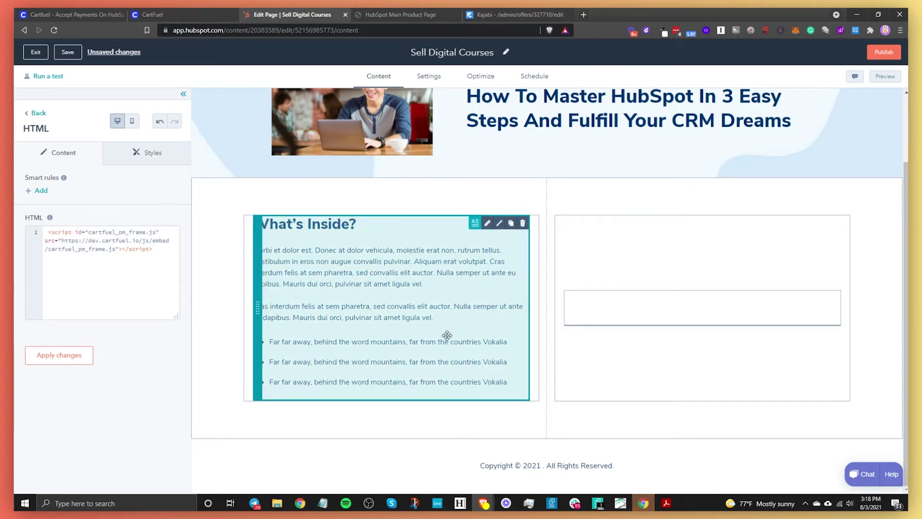
Step: Copy the div and cartfuelInit placement code from CartFuel and paste it on line 3
{"action": "left_click", "coordinate": [164, 14]}
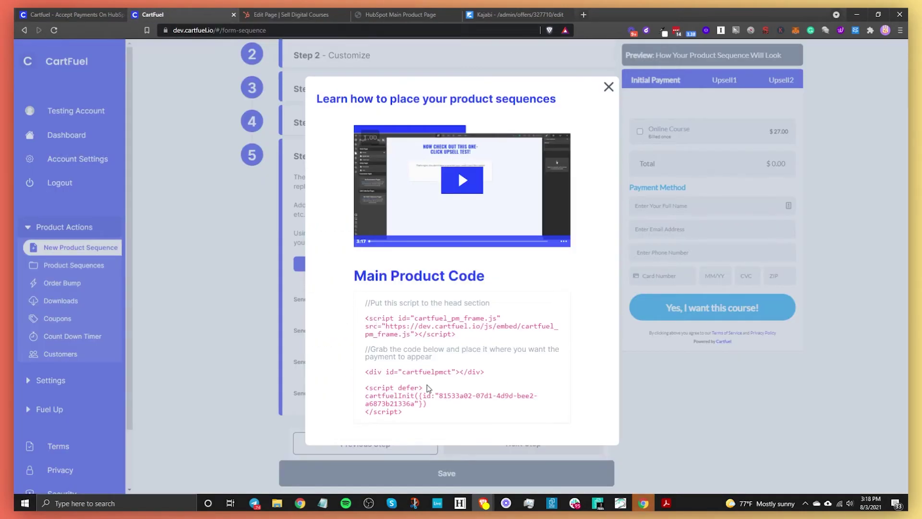
{"action": "left_click_drag", "start_coordinate": [364, 371], "coordinate": [483, 373]}
{"action": "key", "text": "ctrl+c"}
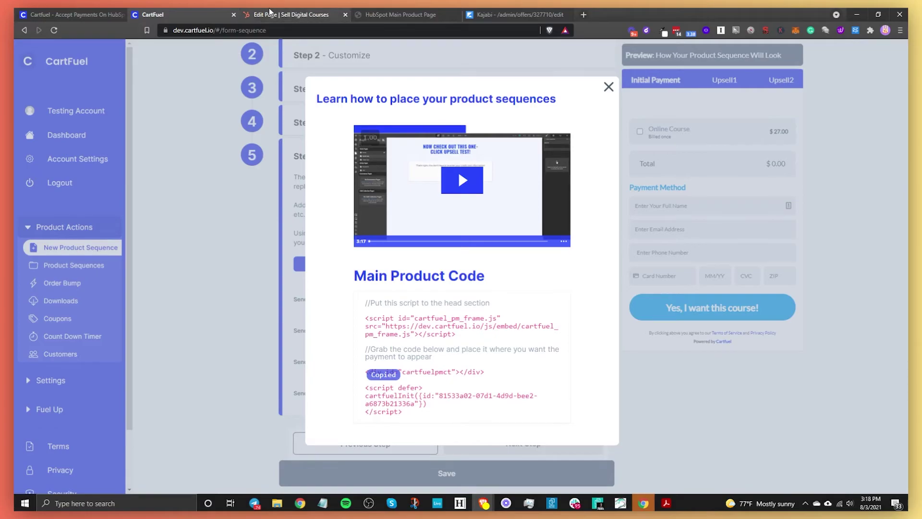
{"action": "left_click", "coordinate": [272, 14]}
{"action": "key", "text": "Return"}
{"action": "key", "text": "Return"}
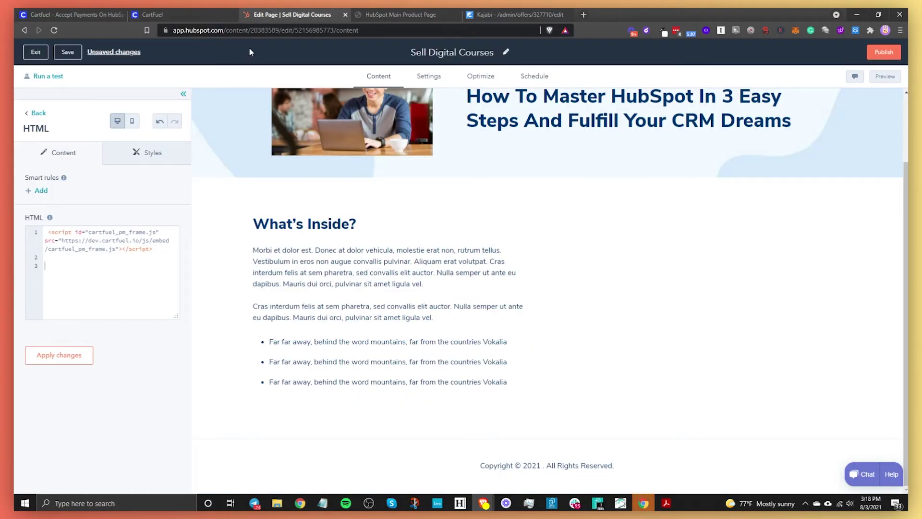
{"action": "key", "text": "ctrl+v"}
Step: Apply the HTML module code, showing the $27.00 checkout, and publish the Sell Digital Courses page now
{"action": "left_click", "coordinate": [68, 356]}
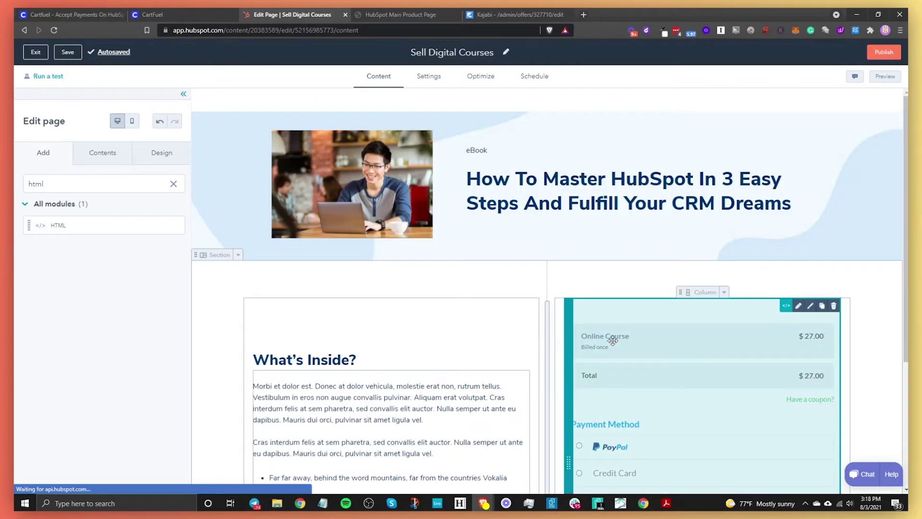
{"action": "scroll", "coordinate": [672, 360], "scroll_direction": "down", "scroll_amount": 2}
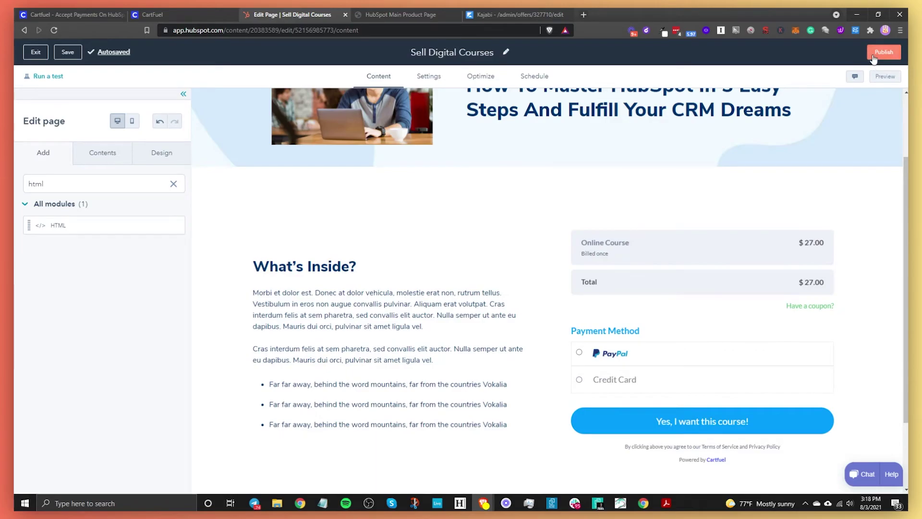
{"action": "left_click", "coordinate": [882, 52]}
{"action": "left_click", "coordinate": [389, 150]}
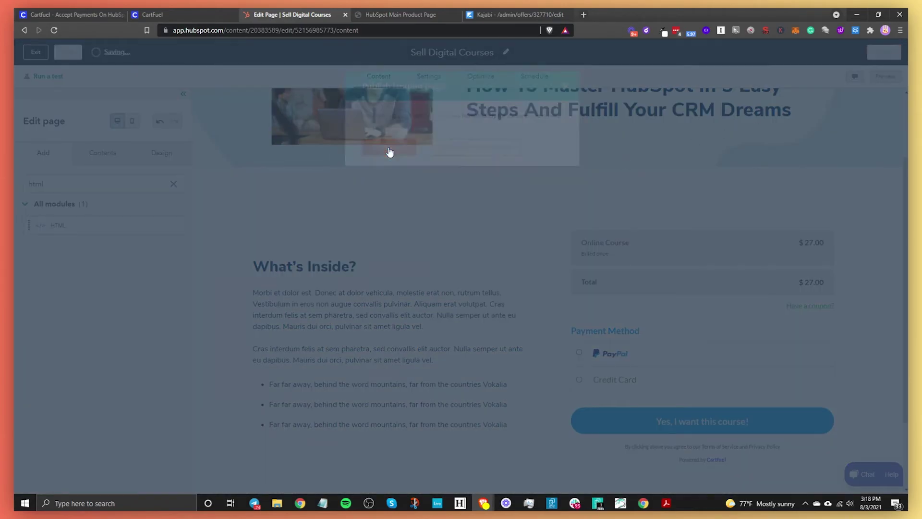
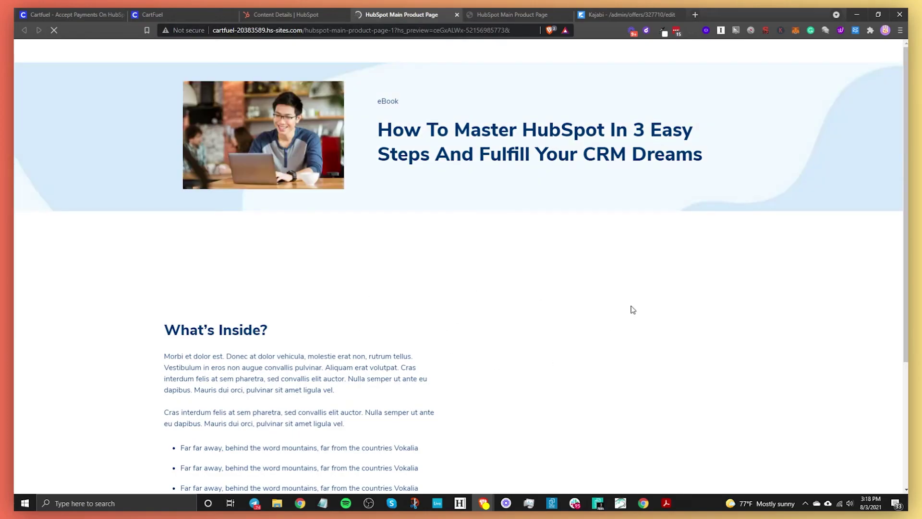
Step: Scroll the HubSpot preview to the $27.00 Online Course checkout, then return to CartFuel's product sequence
{"action": "scroll", "coordinate": [594, 370], "scroll_direction": "down", "scroll_amount": 2}
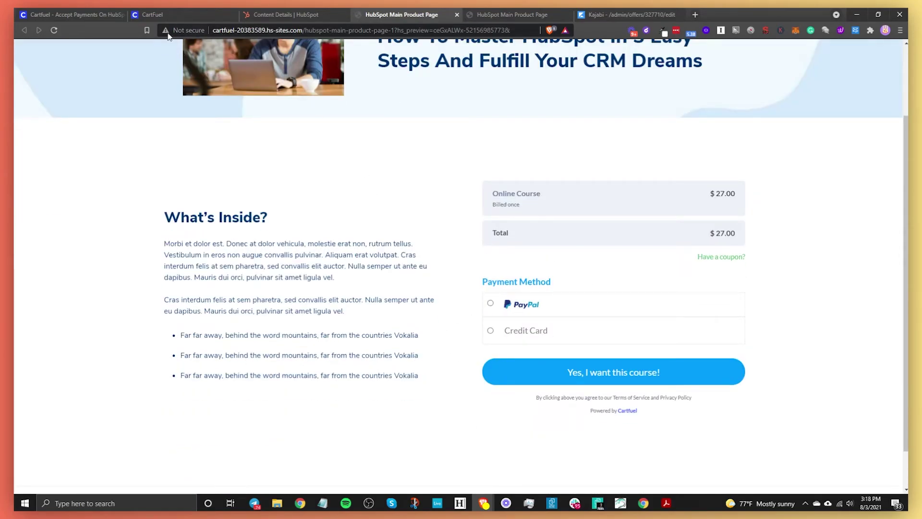
{"action": "left_click", "coordinate": [173, 15]}
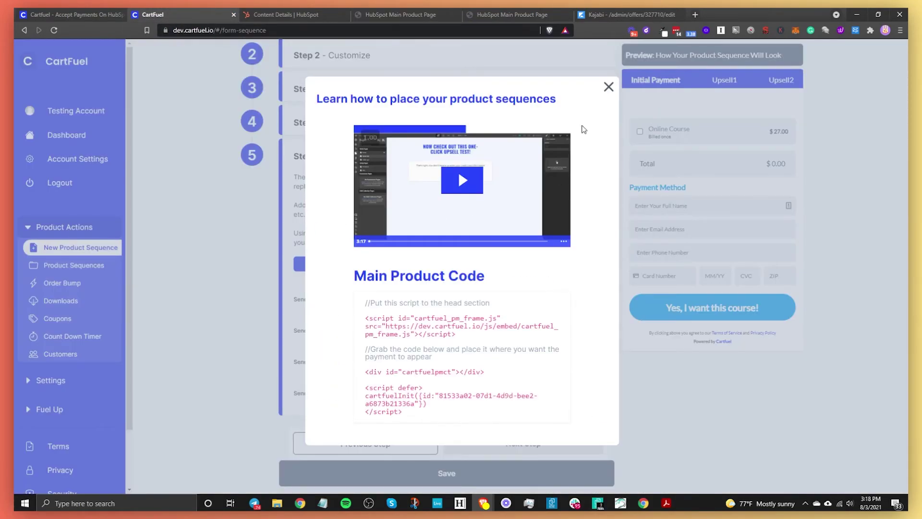
Step: Close the product placement help popup, toggle Test Mode on and back off, and return to HubSpot
{"action": "left_click", "coordinate": [608, 87]}
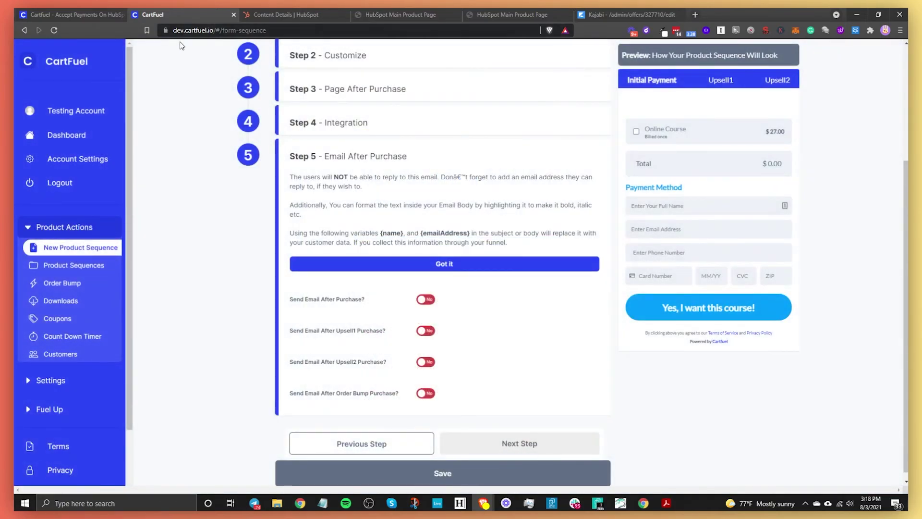
{"action": "mouse_move", "coordinate": [276, 502]}
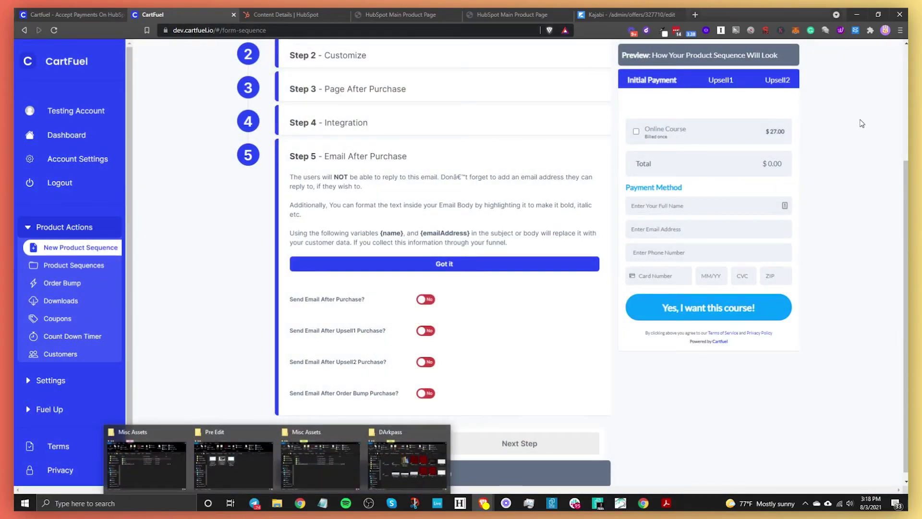
{"action": "scroll", "coordinate": [773, 205], "scroll_direction": "up", "scroll_amount": 3}
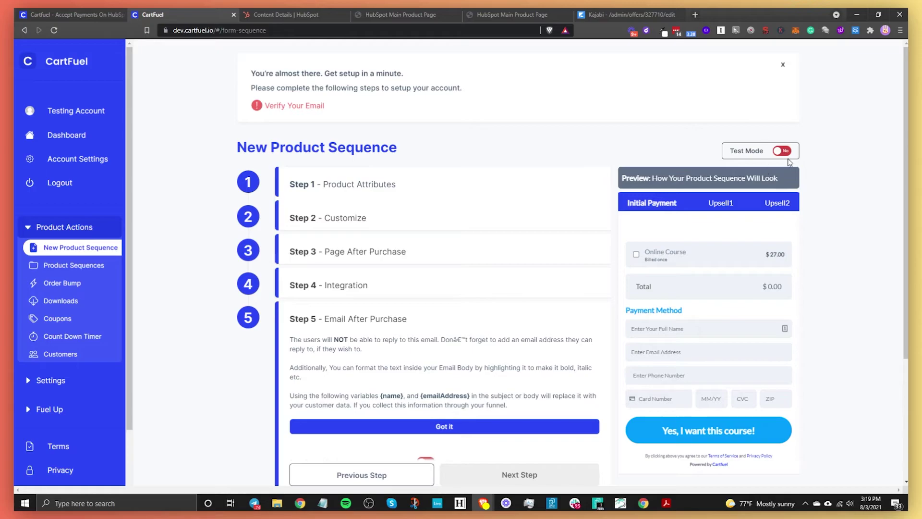
{"action": "scroll", "coordinate": [582, 333], "scroll_direction": "down", "scroll_amount": 3}
{"action": "scroll", "coordinate": [582, 333], "scroll_direction": "down", "scroll_amount": 1}
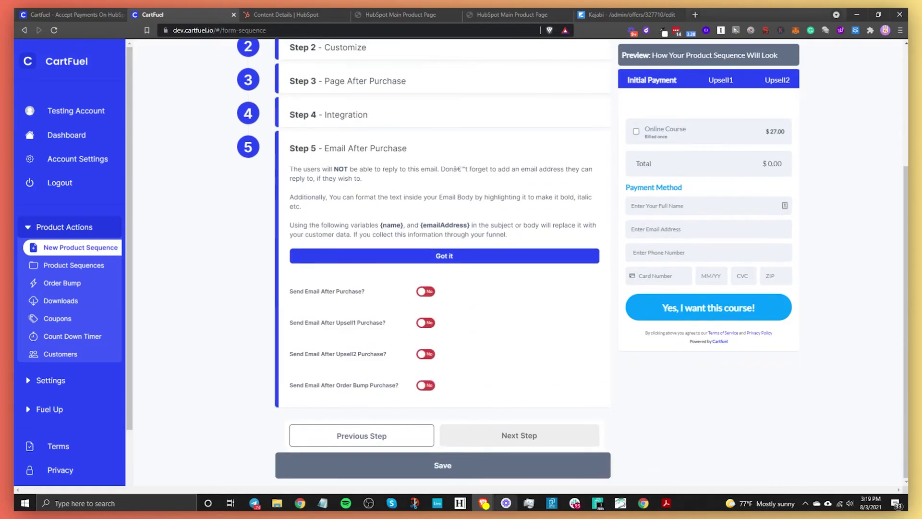
{"action": "left_click", "coordinate": [465, 466]}
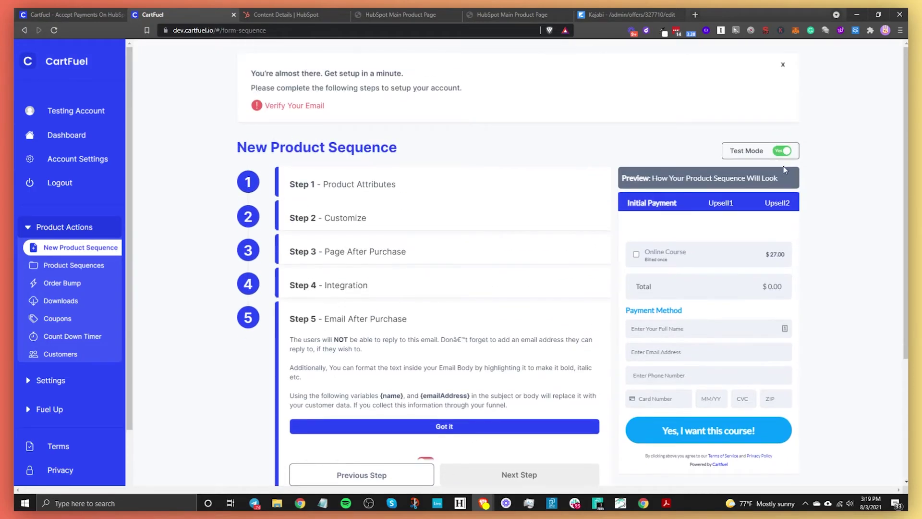
{"action": "left_click", "coordinate": [782, 151]}
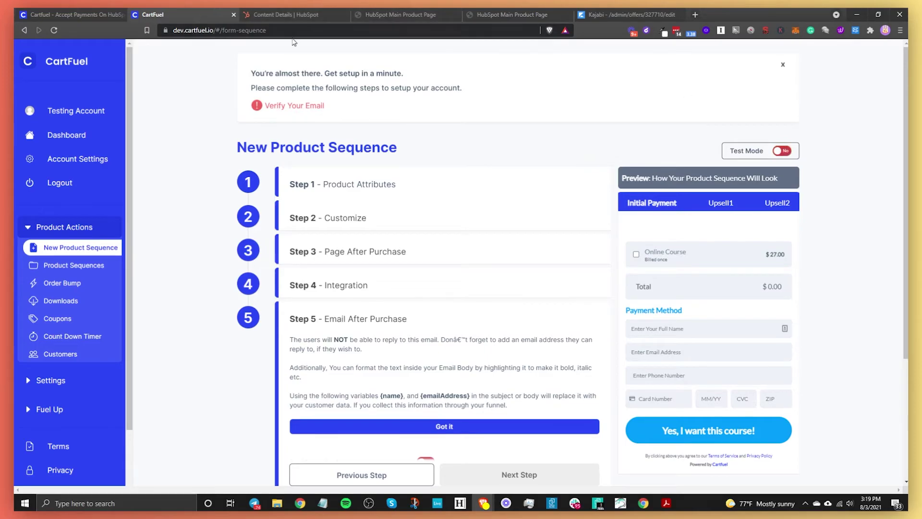
{"action": "left_click", "coordinate": [390, 13]}
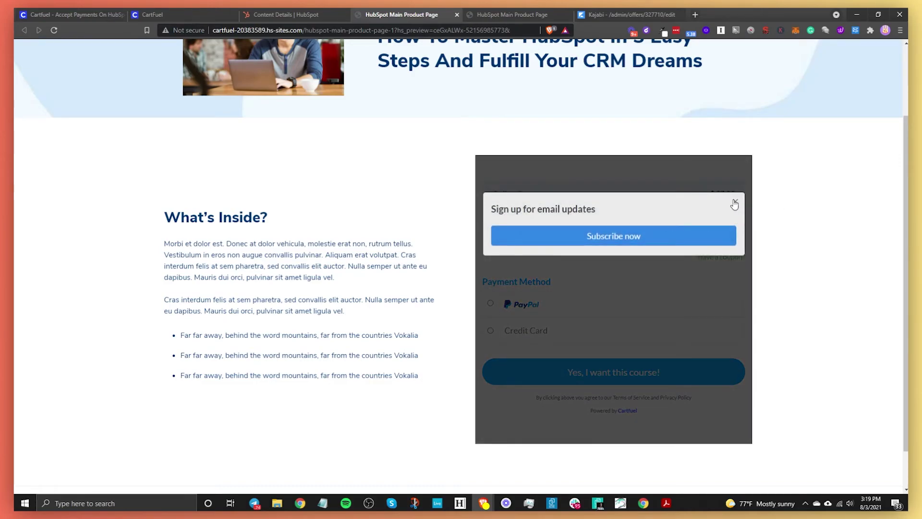
Step: Dismiss the signup popup, choose Credit Card, and enter the buyer's name, e-mail, phone and test card details
{"action": "left_click", "coordinate": [731, 204]}
{"action": "left_click", "coordinate": [498, 334]}
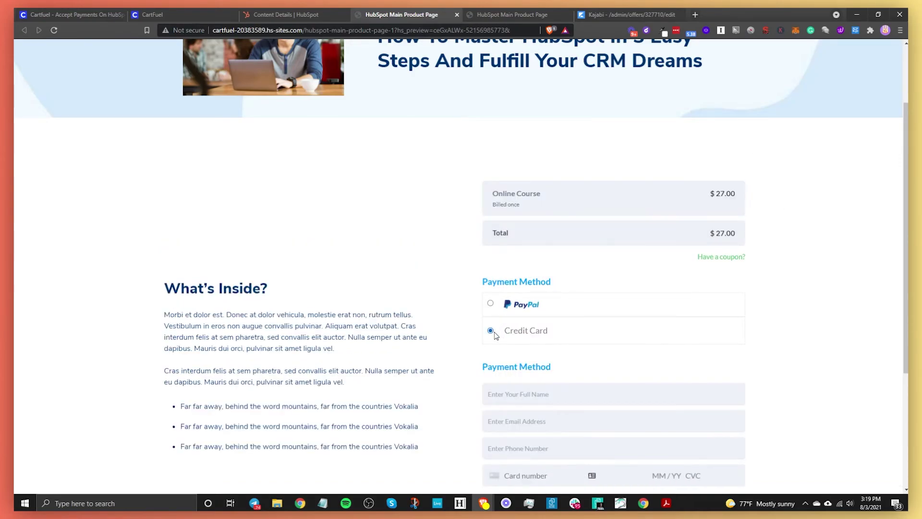
{"action": "scroll", "coordinate": [519, 315], "scroll_direction": "down", "scroll_amount": 2}
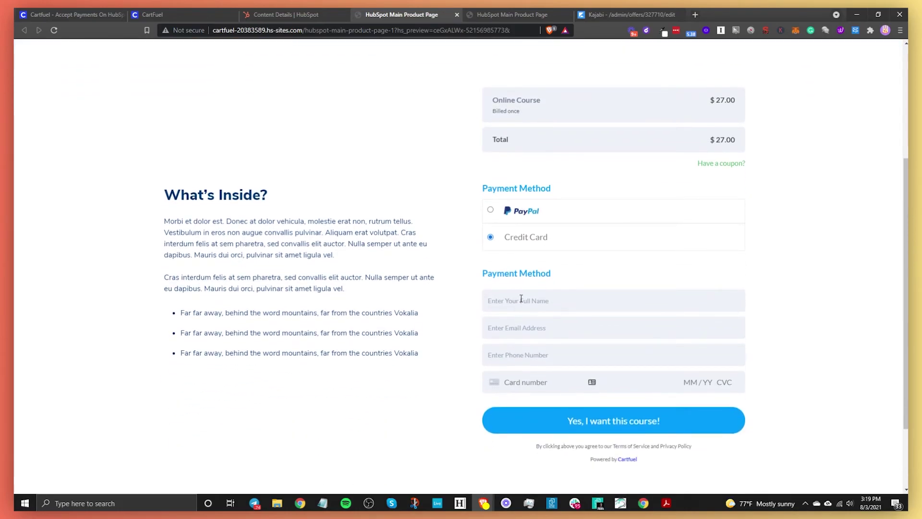
{"action": "left_click", "coordinate": [521, 299]}
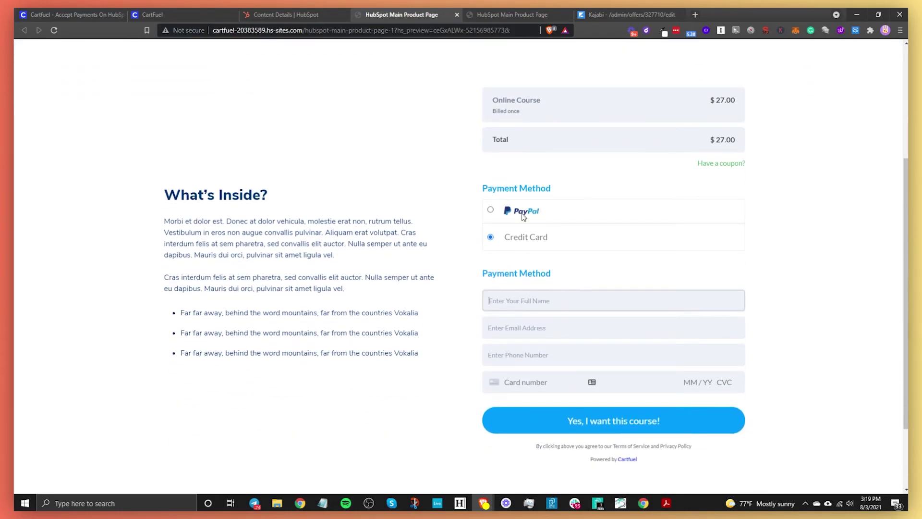
{"action": "key", "text": "Tab"}
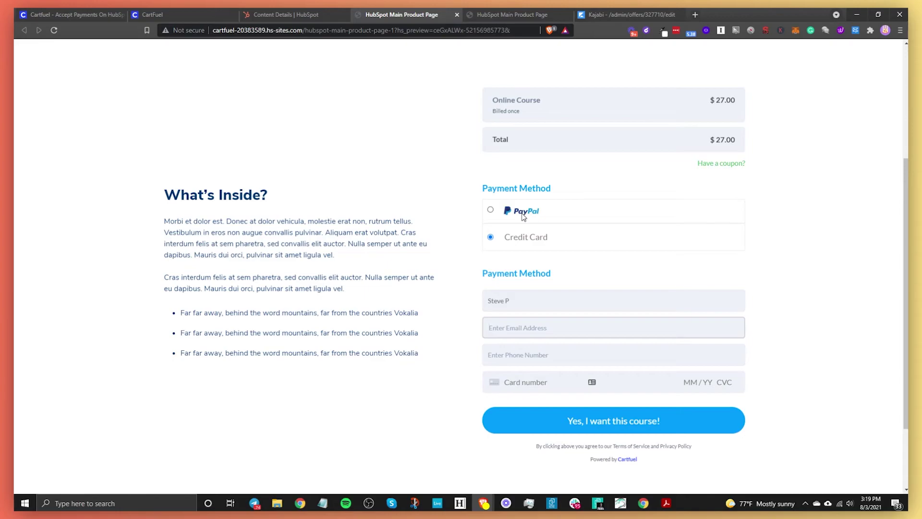
{"action": "key", "text": "Tab"}
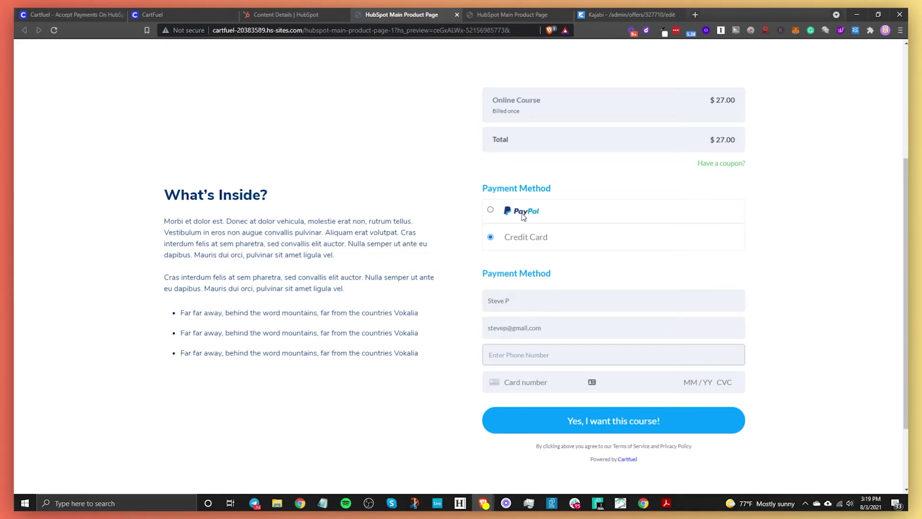
{"action": "key", "text": "Tab"}
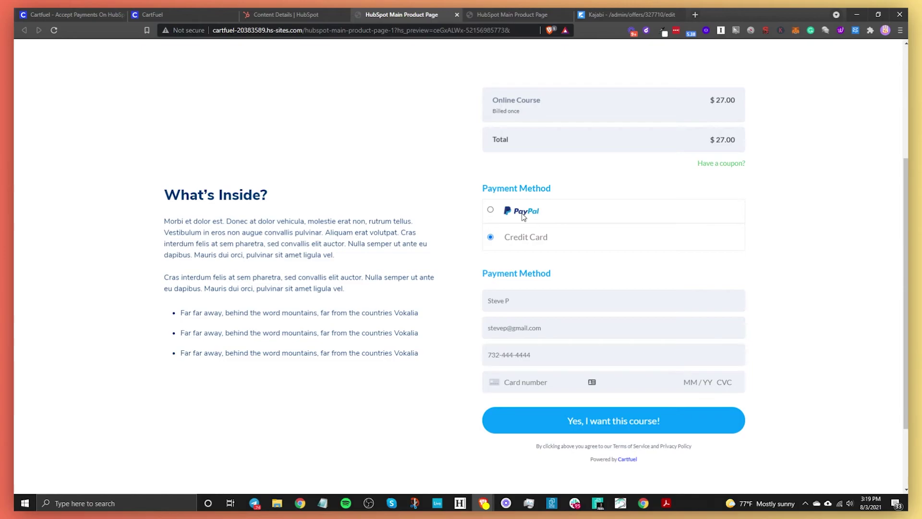
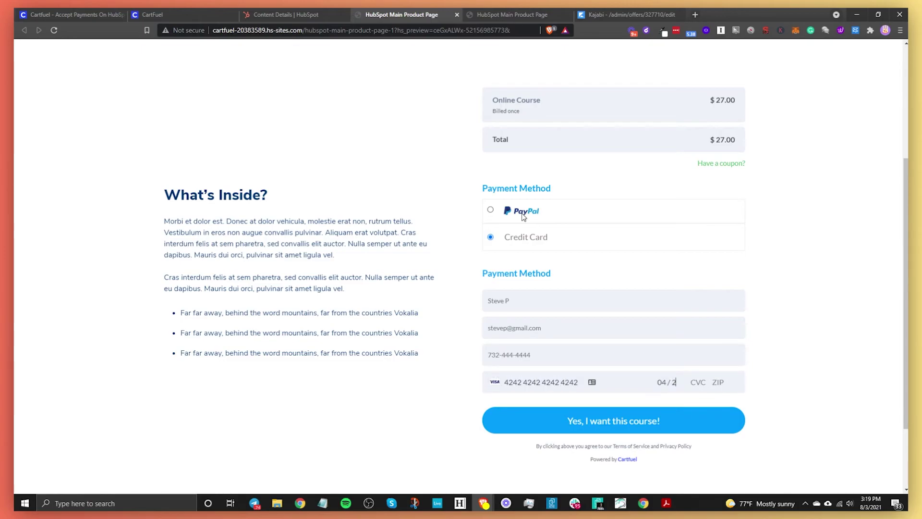
Step: Submit the $27 course payment and check the Order Complete confirmation
{"action": "left_click", "coordinate": [652, 427]}
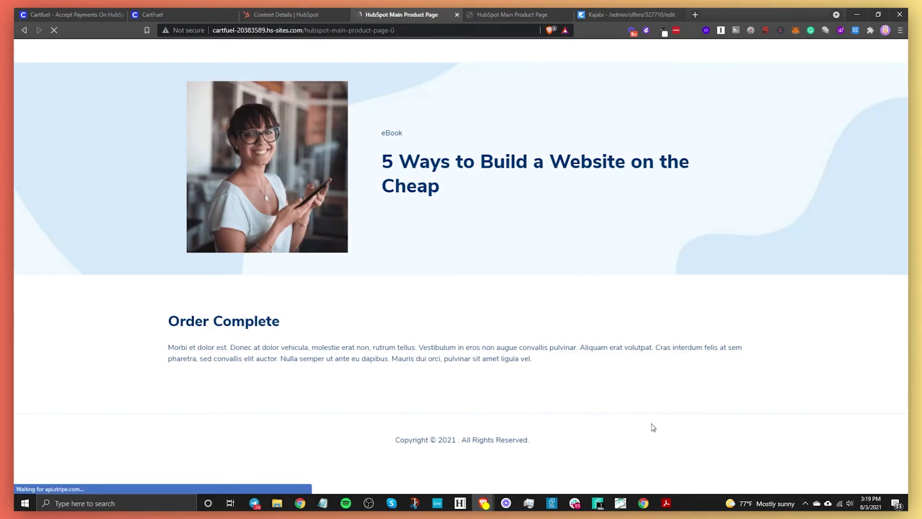
{"action": "left_click_drag", "start_coordinate": [169, 331], "coordinate": [288, 339]}
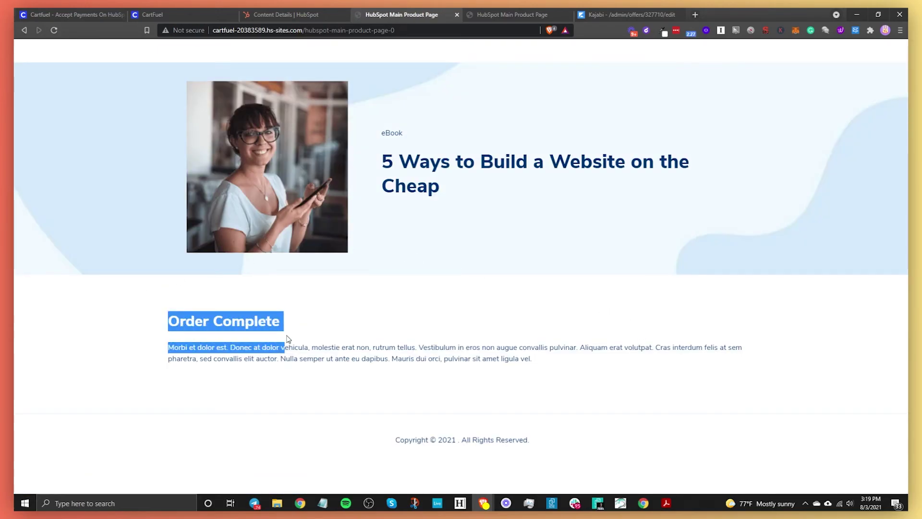
{"action": "left_click", "coordinate": [287, 338]}
{"action": "left_click", "coordinate": [260, 10]}
Step: Open the newest contact and verify the 27 USD course purchase, then close Kajabi's Webhooks dialog
{"action": "mouse_move", "coordinate": [70, 52]}
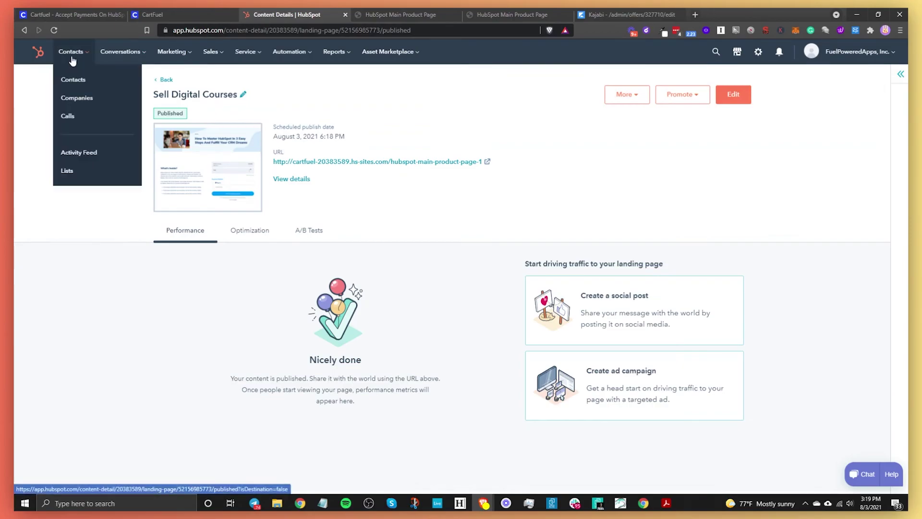
{"action": "left_click", "coordinate": [84, 79]}
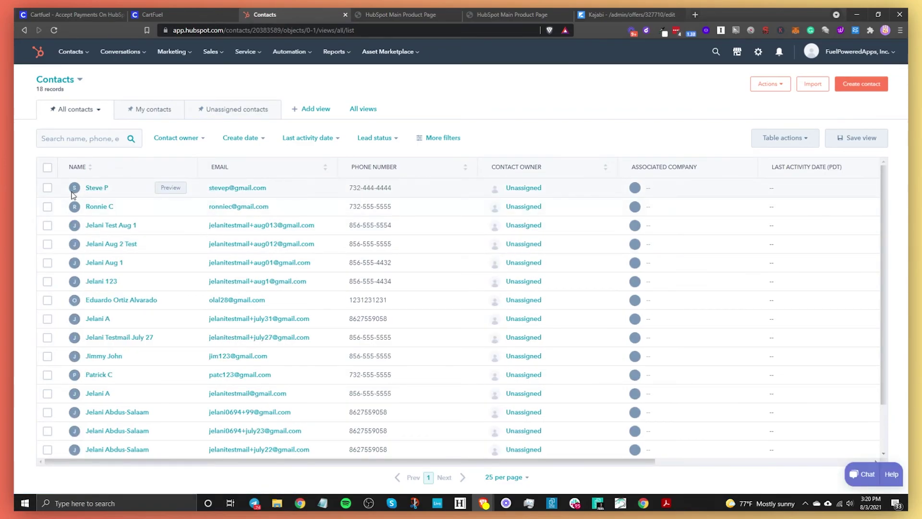
{"action": "left_click", "coordinate": [103, 189]}
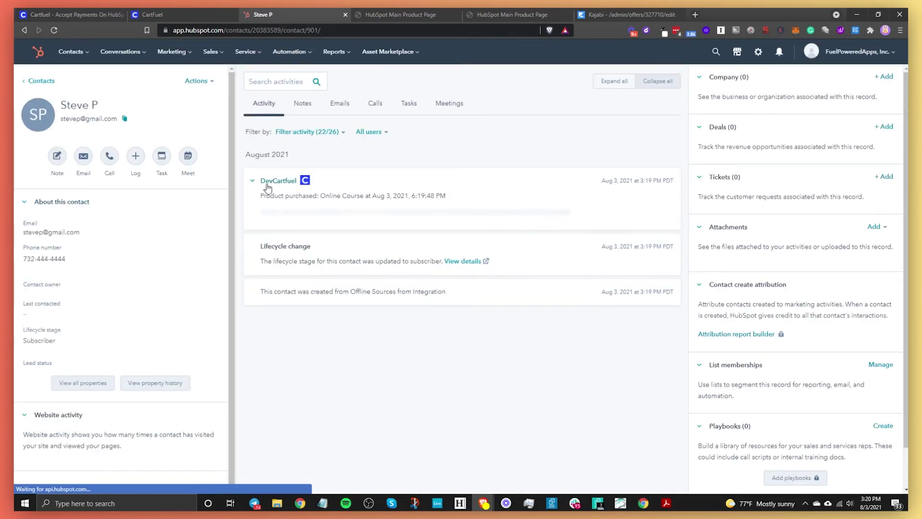
{"action": "left_click_drag", "start_coordinate": [306, 255], "coordinate": [327, 256]}
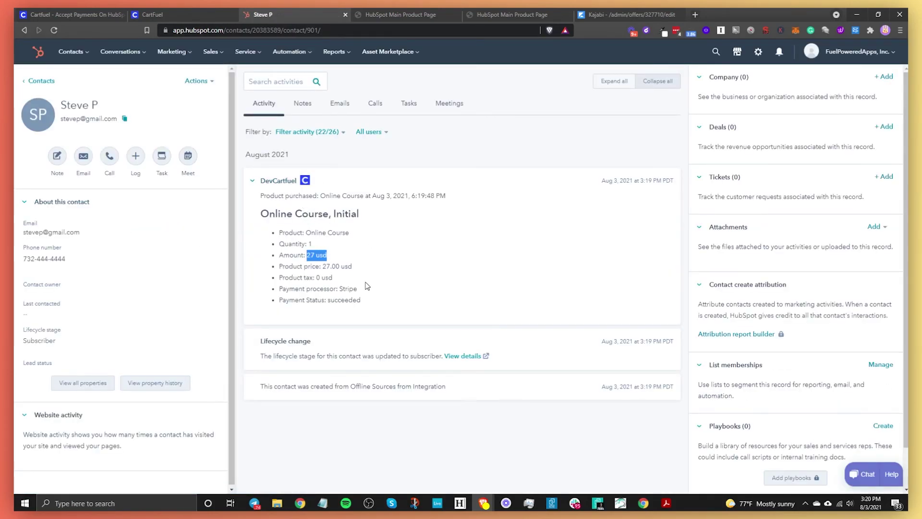
{"action": "left_click", "coordinate": [367, 285]}
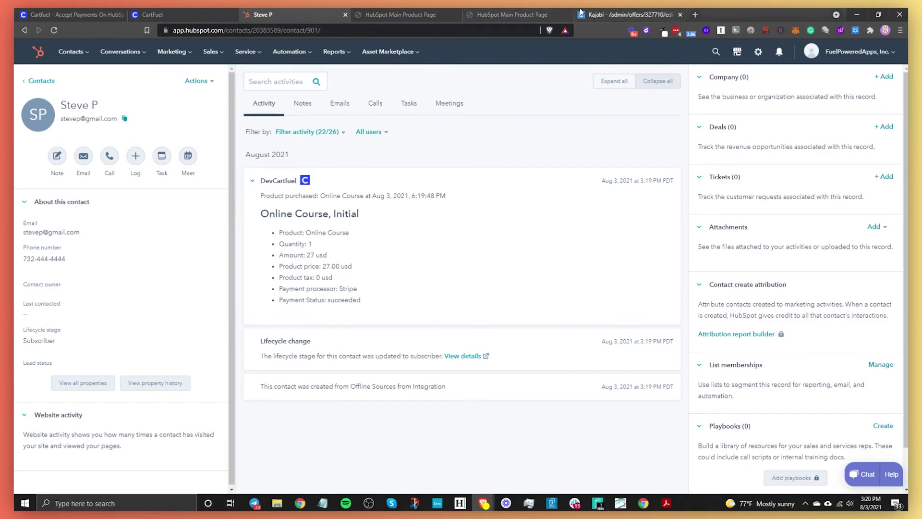
{"action": "left_click", "coordinate": [610, 13]}
{"action": "left_click", "coordinate": [293, 149]}
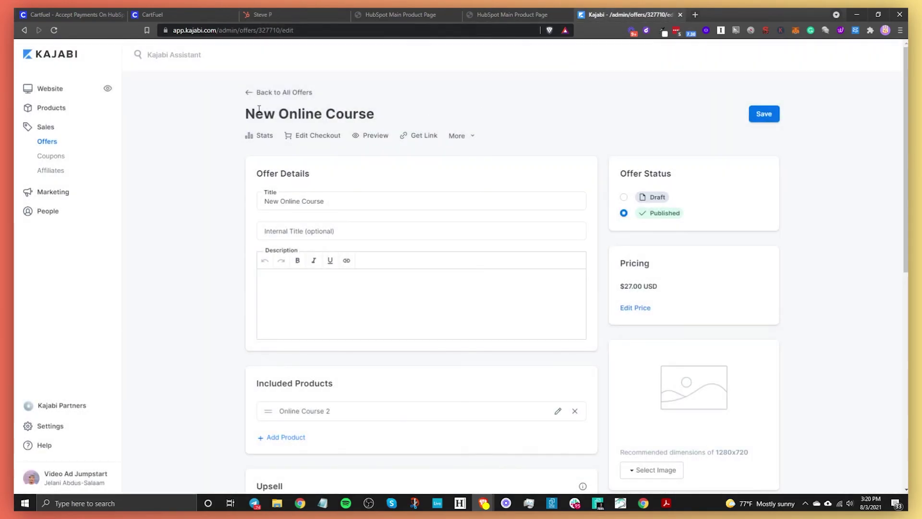
Step: Navigate back to Online Course 2 and check its members list for the new buyer
{"action": "left_click", "coordinate": [287, 96]}
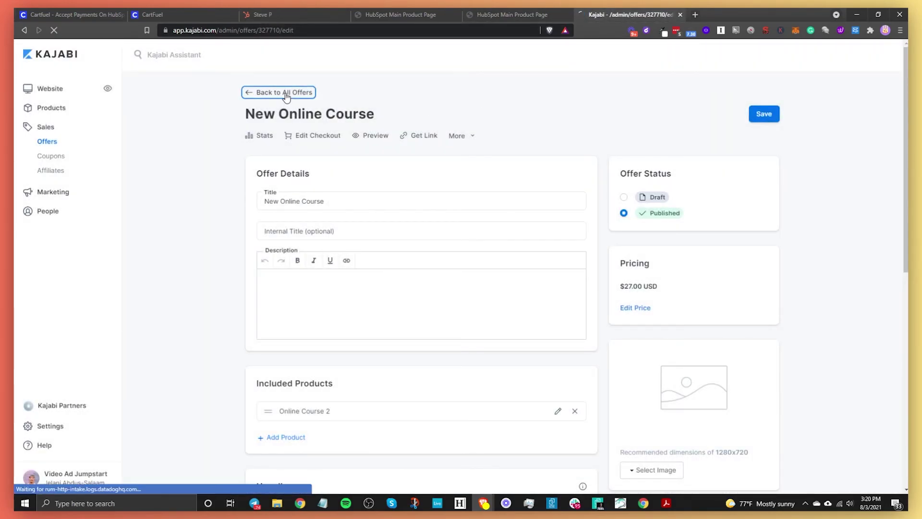
{"action": "left_click", "coordinate": [26, 32]}
{"action": "left_click", "coordinate": [26, 31]}
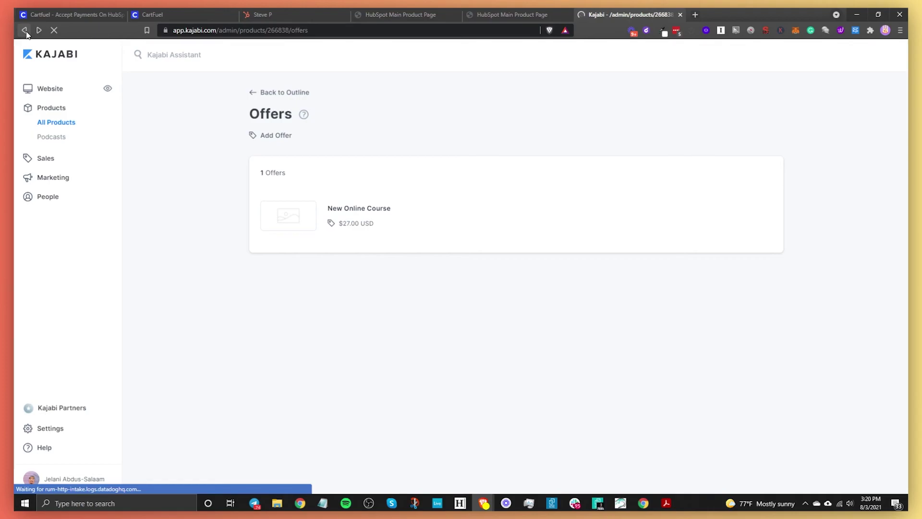
{"action": "left_click", "coordinate": [26, 32]}
{"action": "left_click", "coordinate": [449, 137]}
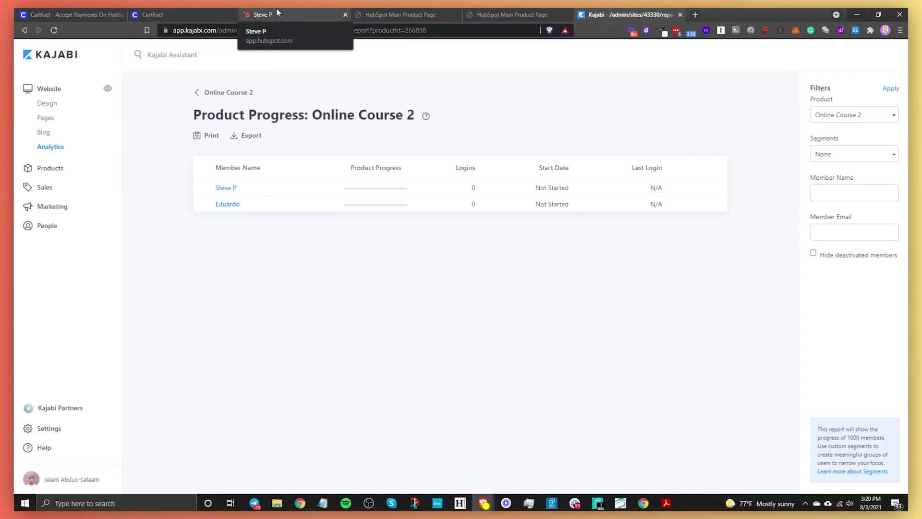
{"action": "left_click", "coordinate": [71, 16]}
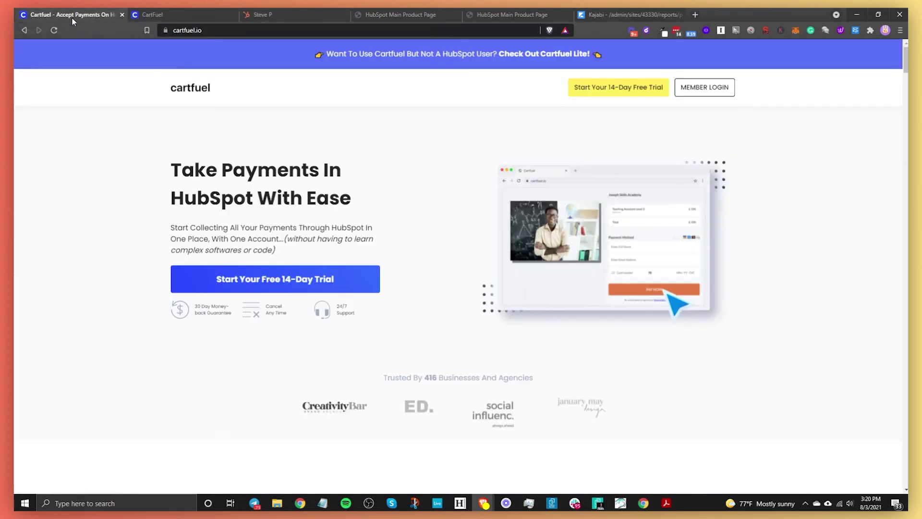